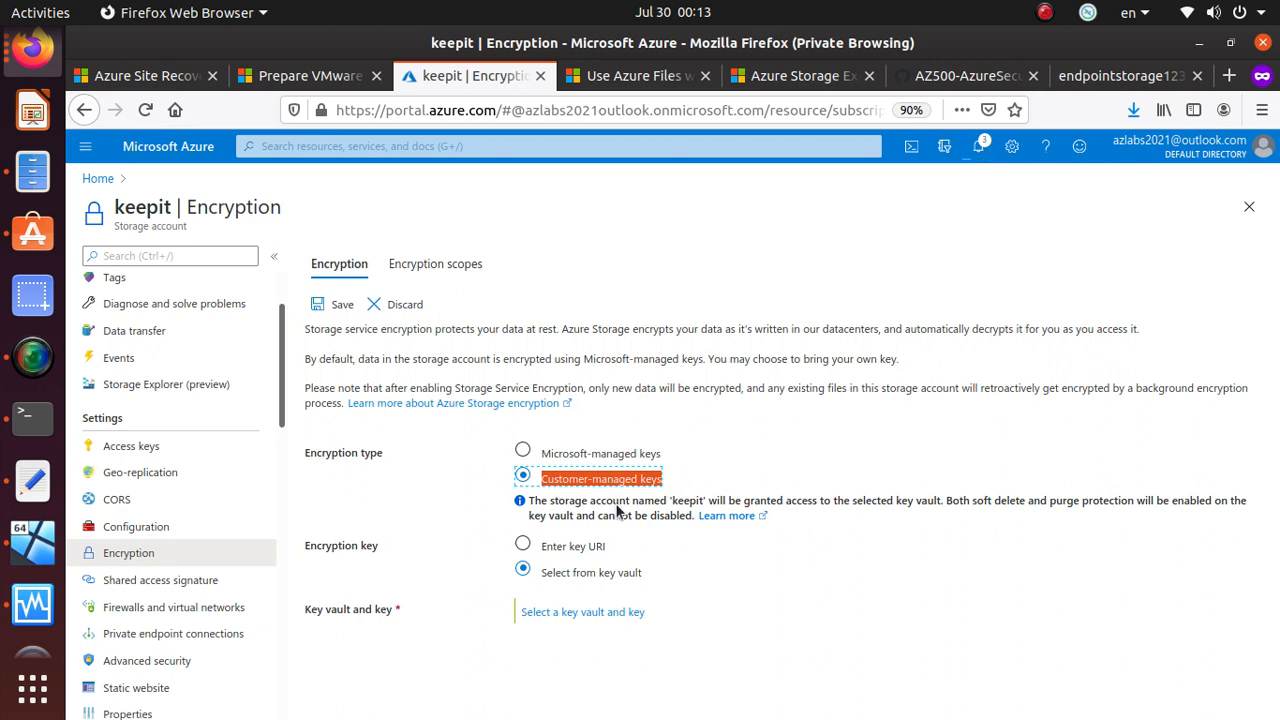
Switch the encryption type to Microsoft-managed keys and read the storage service encryption description.
{"action": "left_click", "coordinate": [437, 449]}
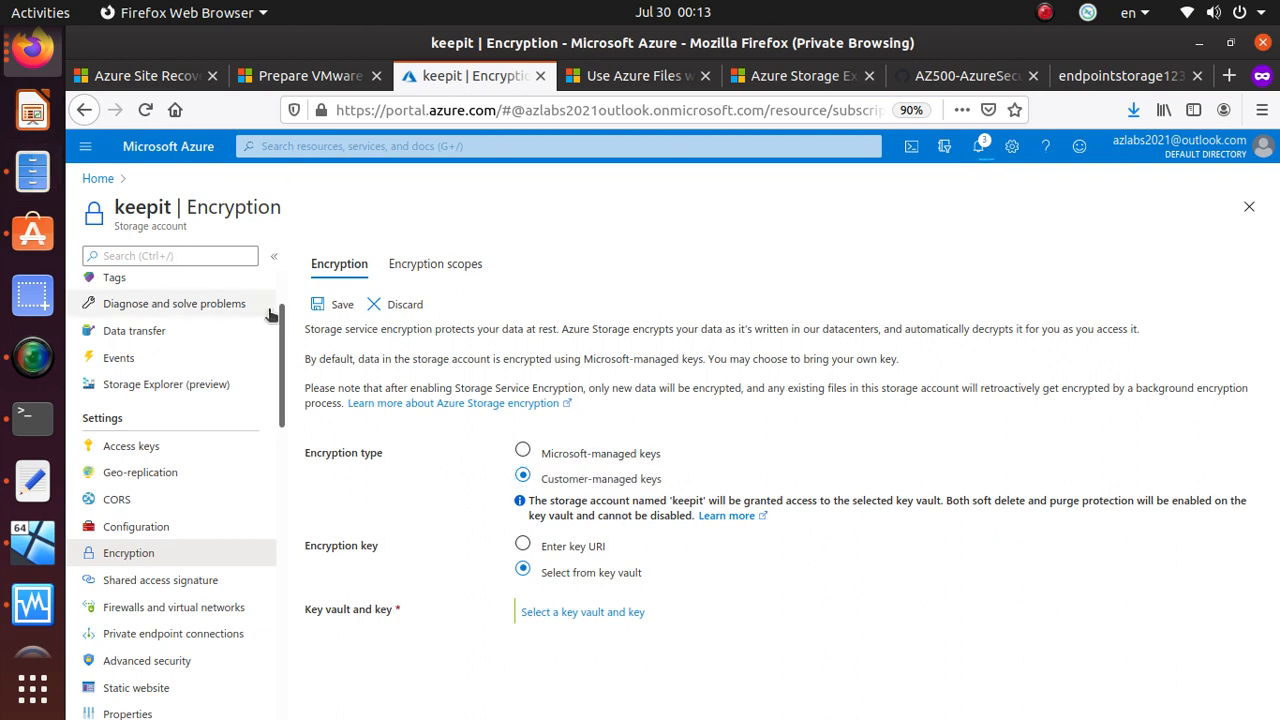
{"action": "left_click", "coordinate": [523, 452]}
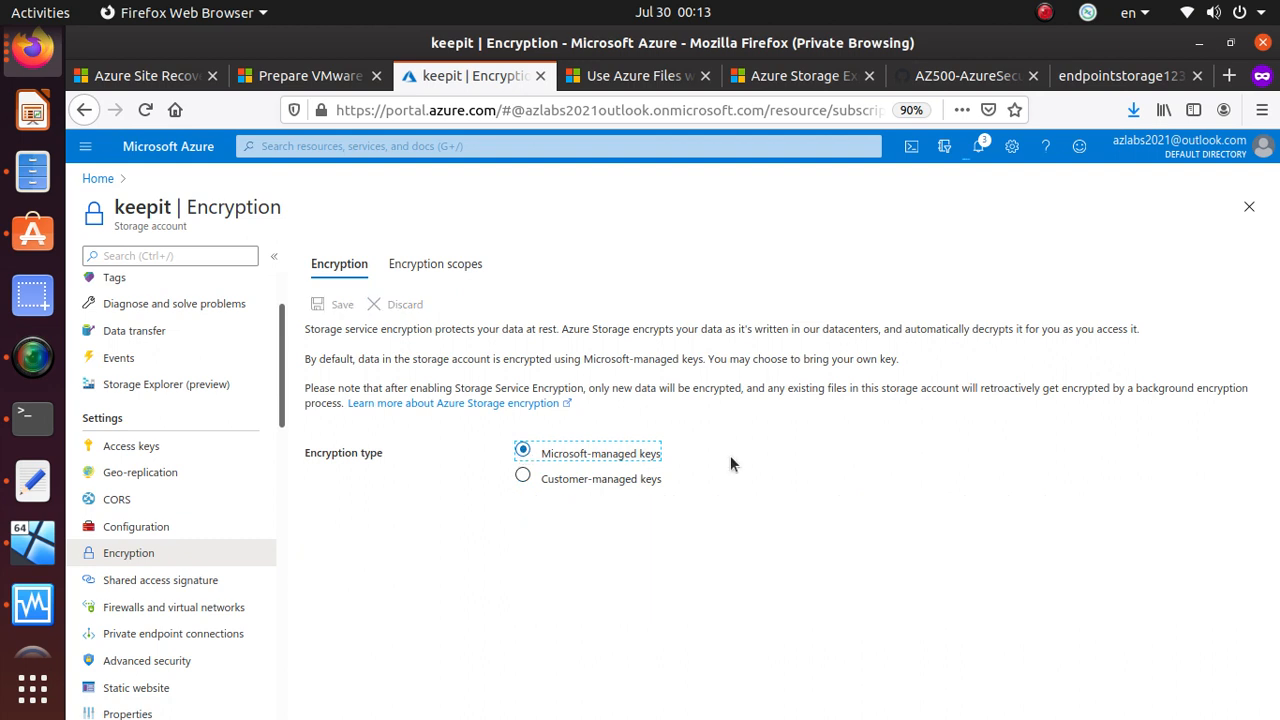
{"action": "triple_click", "coordinate": [306, 329]}
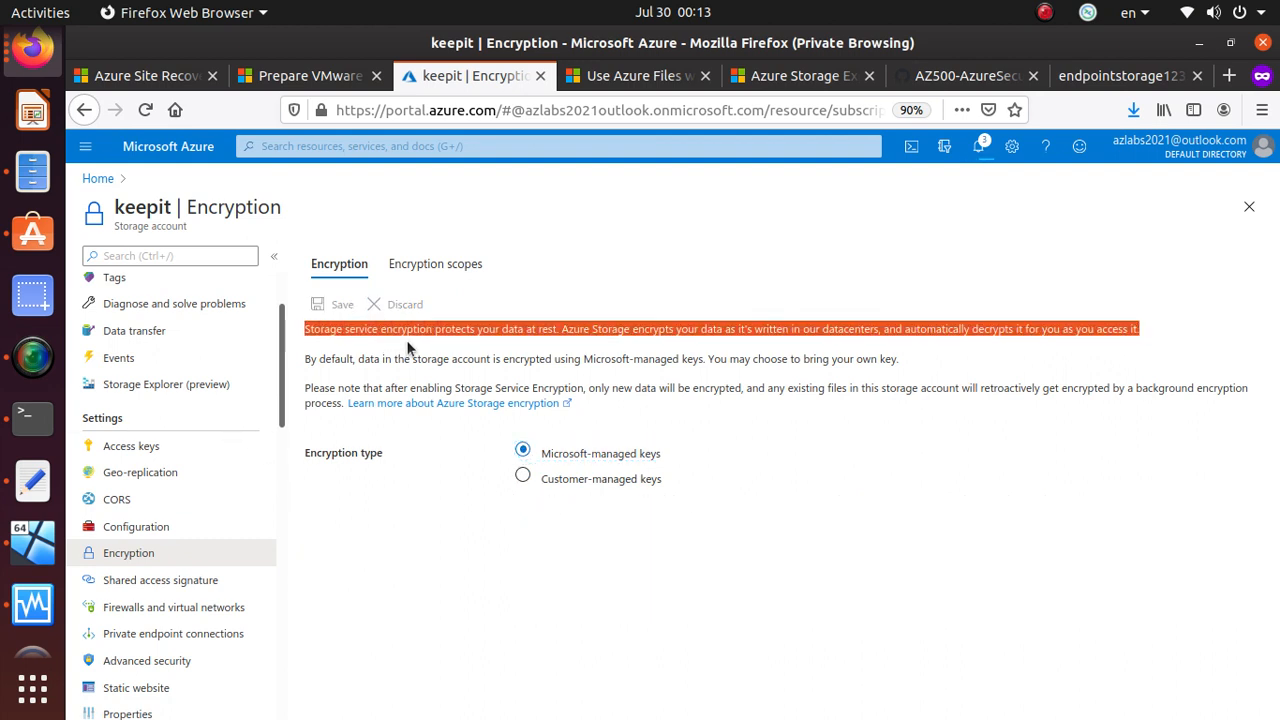
{"action": "left_click_drag", "start_coordinate": [306, 329], "coordinate": [431, 333]}
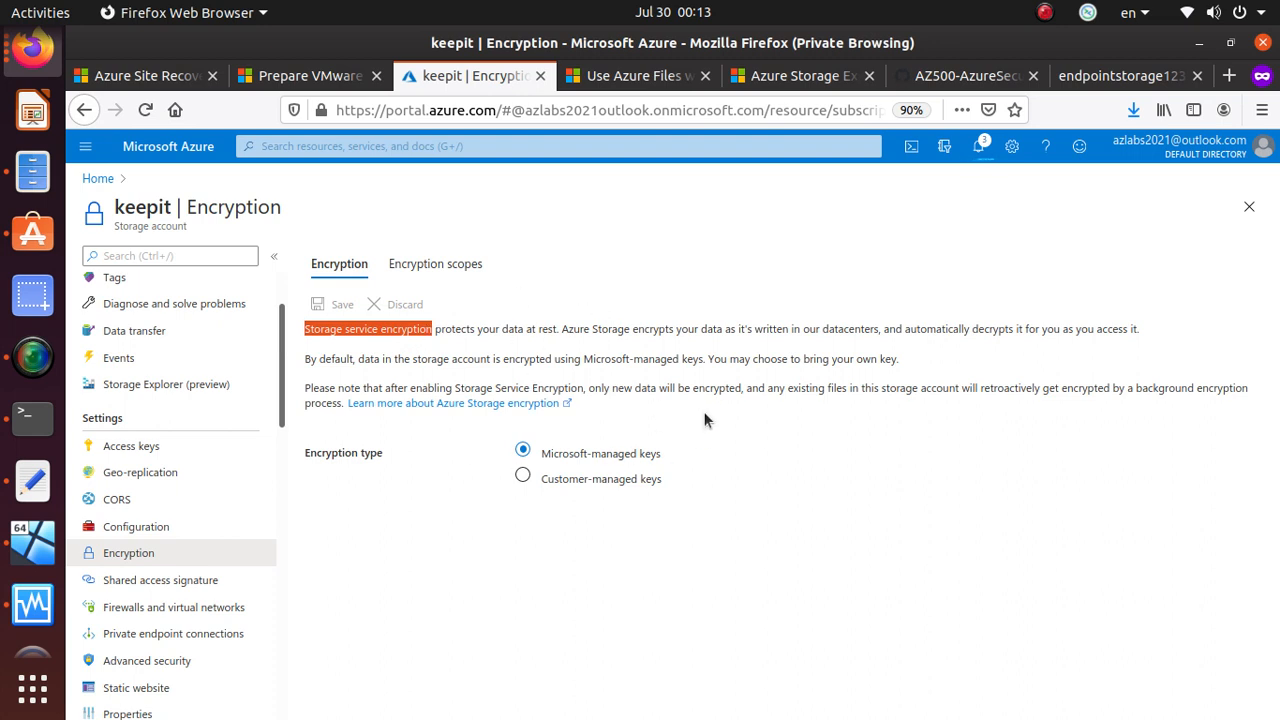
{"action": "left_click_drag", "start_coordinate": [309, 360], "coordinate": [902, 364]}
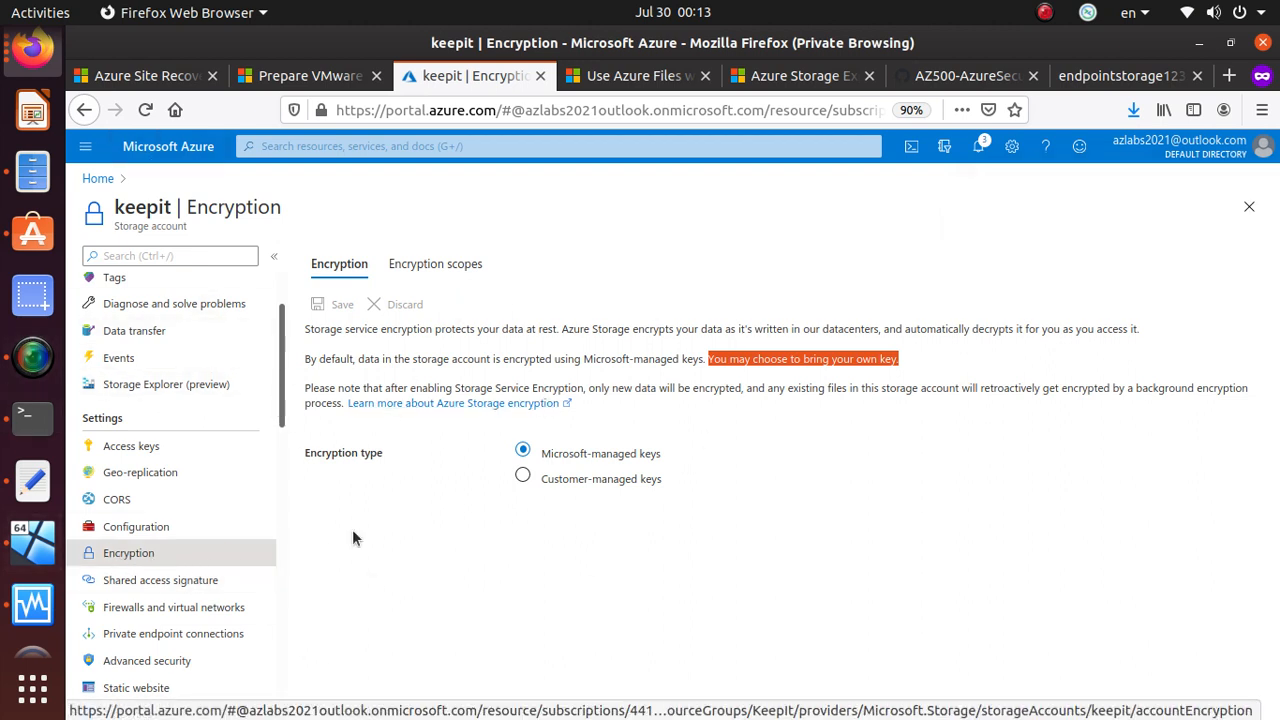
Set the encryption type to customer-managed keys, with the encryption key selected from a key vault.
{"action": "left_click", "coordinate": [522, 478]}
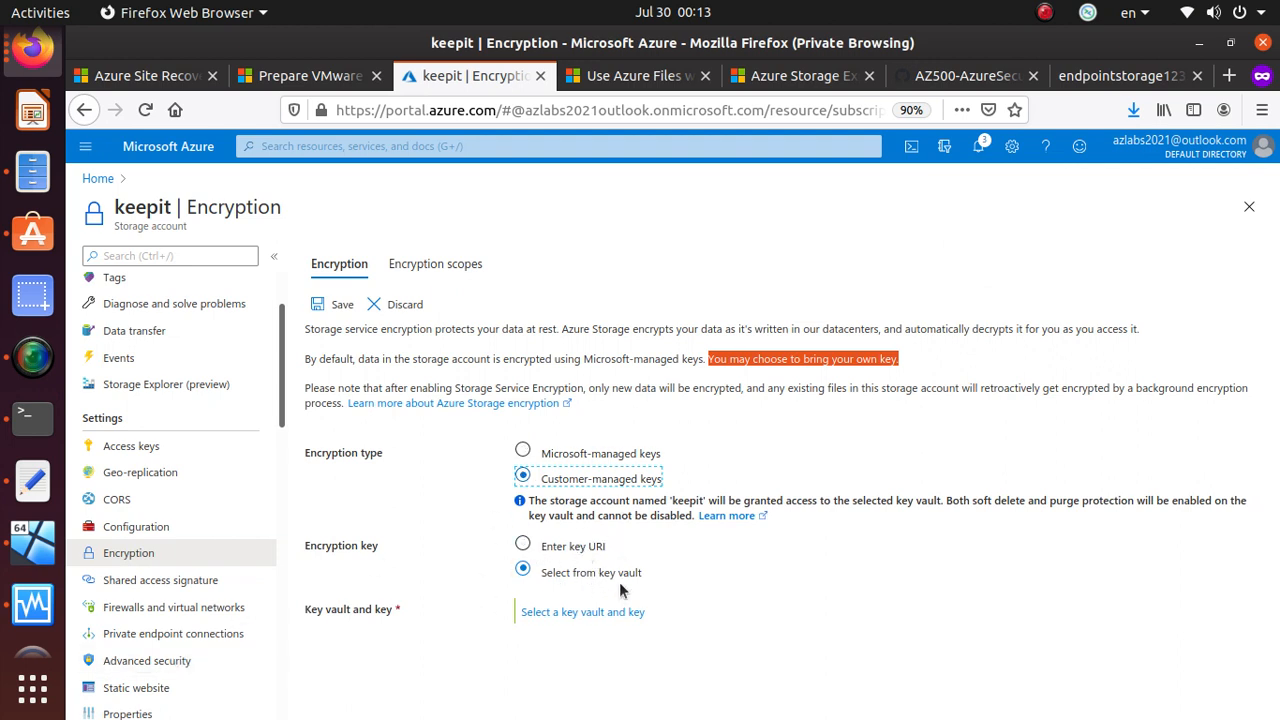
{"action": "left_click", "coordinate": [666, 580]}
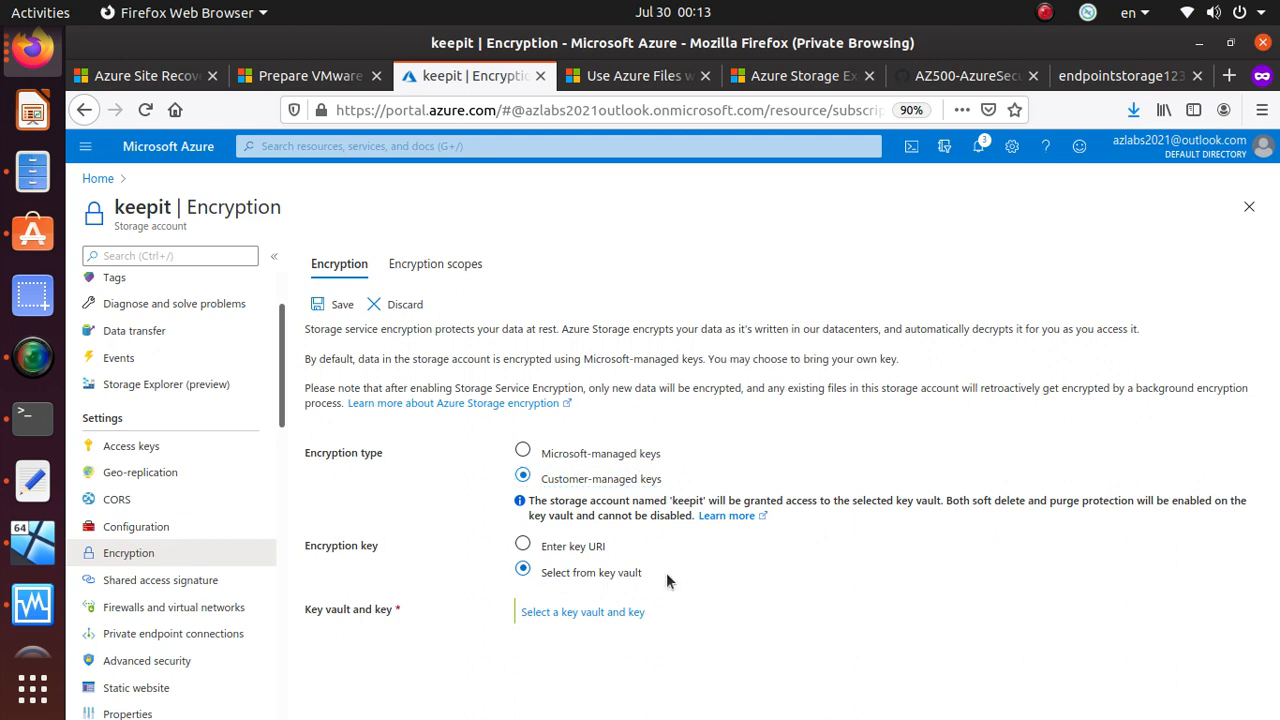
{"action": "triple_click", "coordinate": [527, 585]}
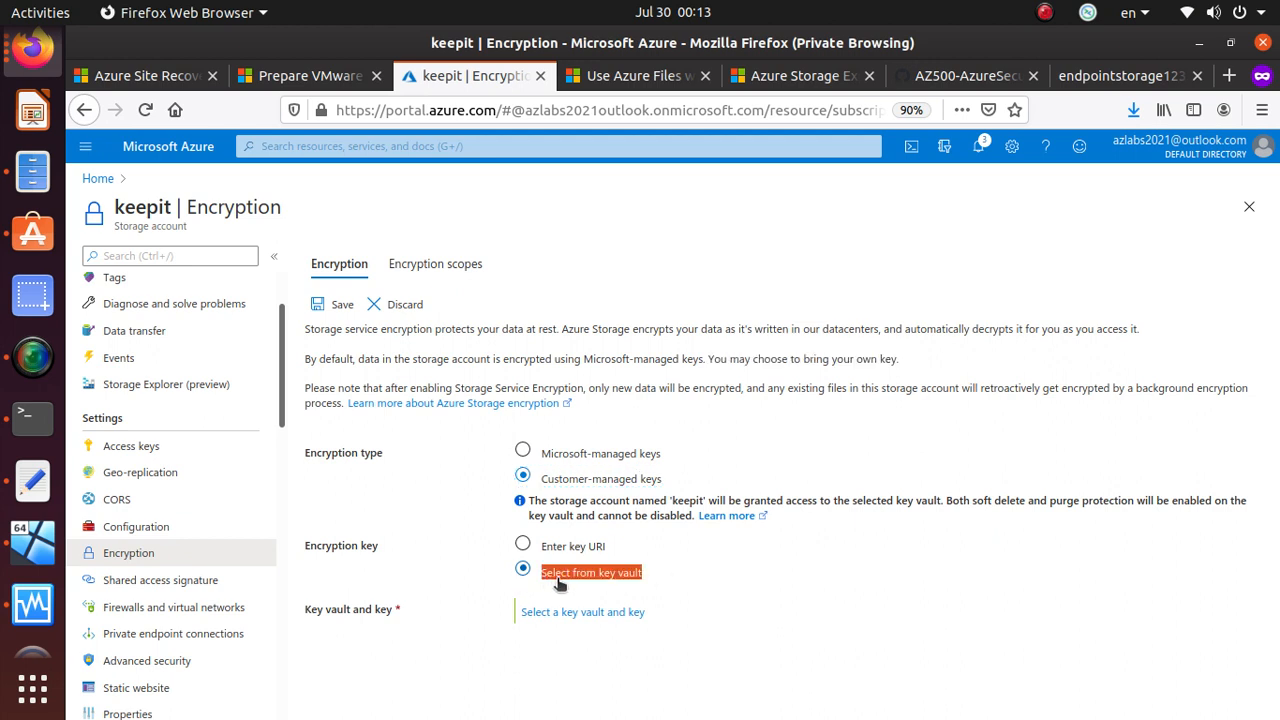
{"action": "left_click", "coordinate": [521, 548]}
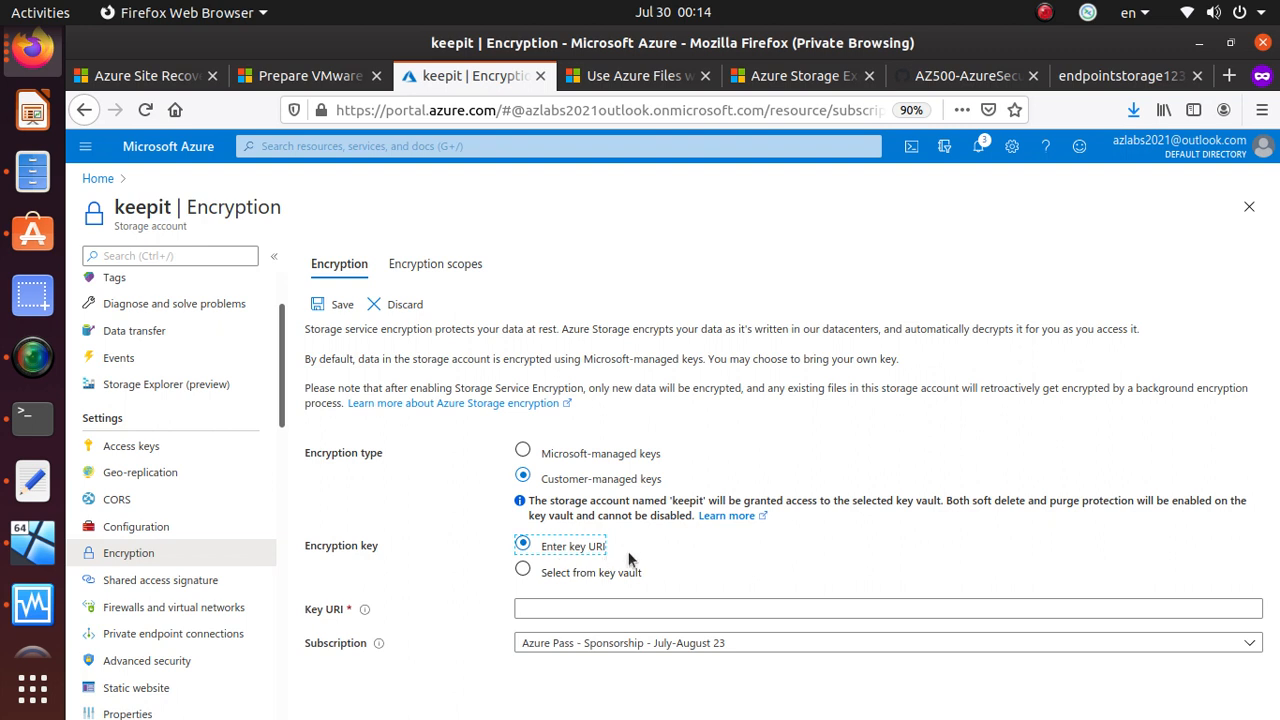
{"action": "left_click", "coordinate": [524, 569]}
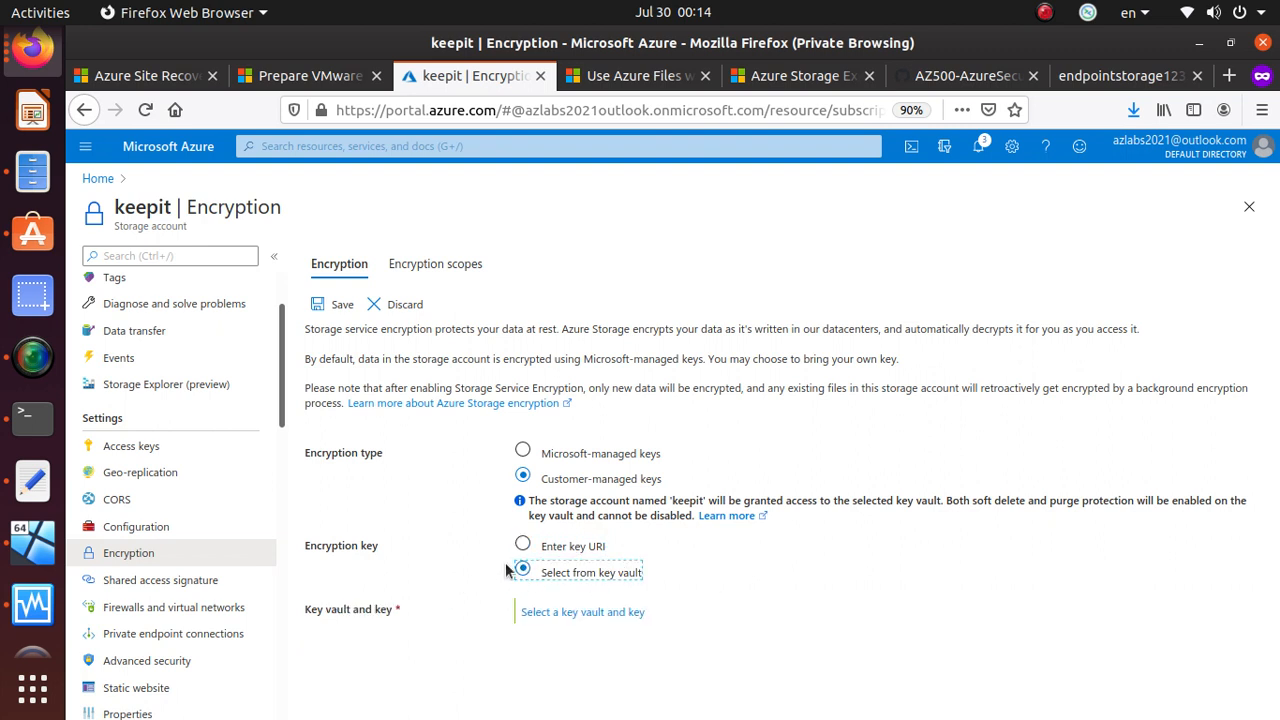
Start creating a new key vault for the storage account's encryption key and name it kvencrypt124.
{"action": "left_click", "coordinate": [606, 614]}
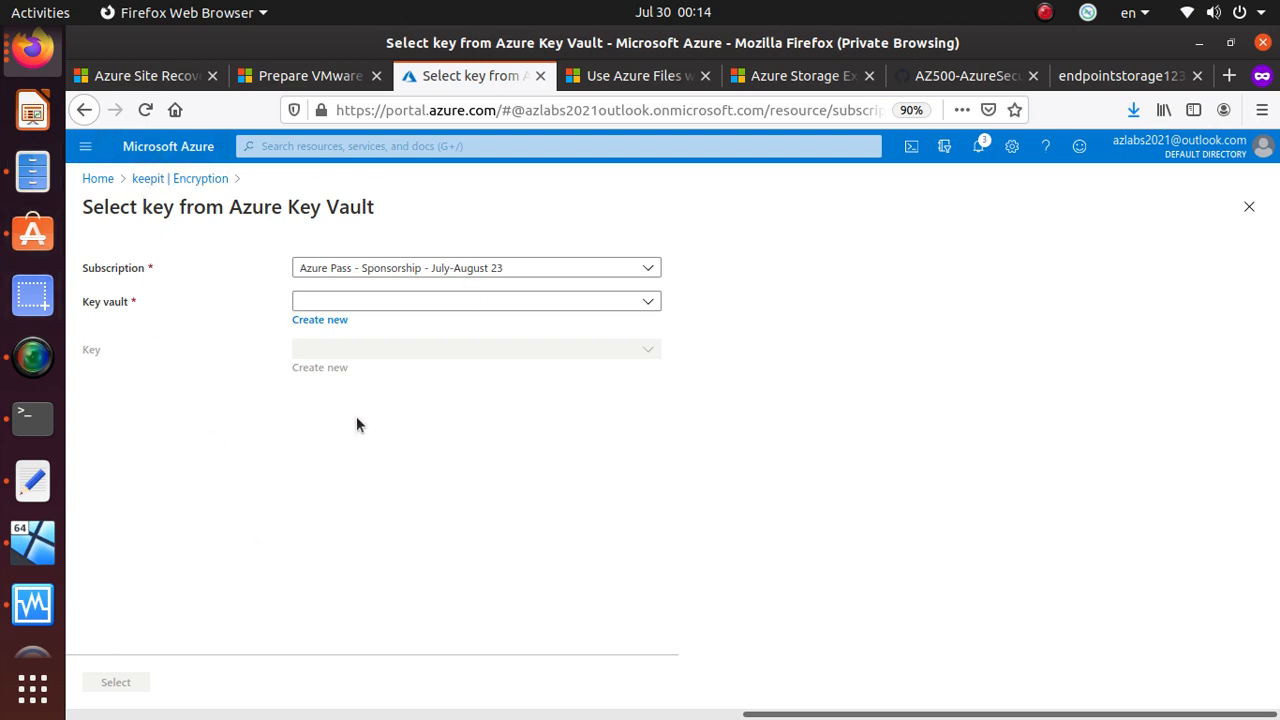
{"action": "left_click", "coordinate": [478, 306]}
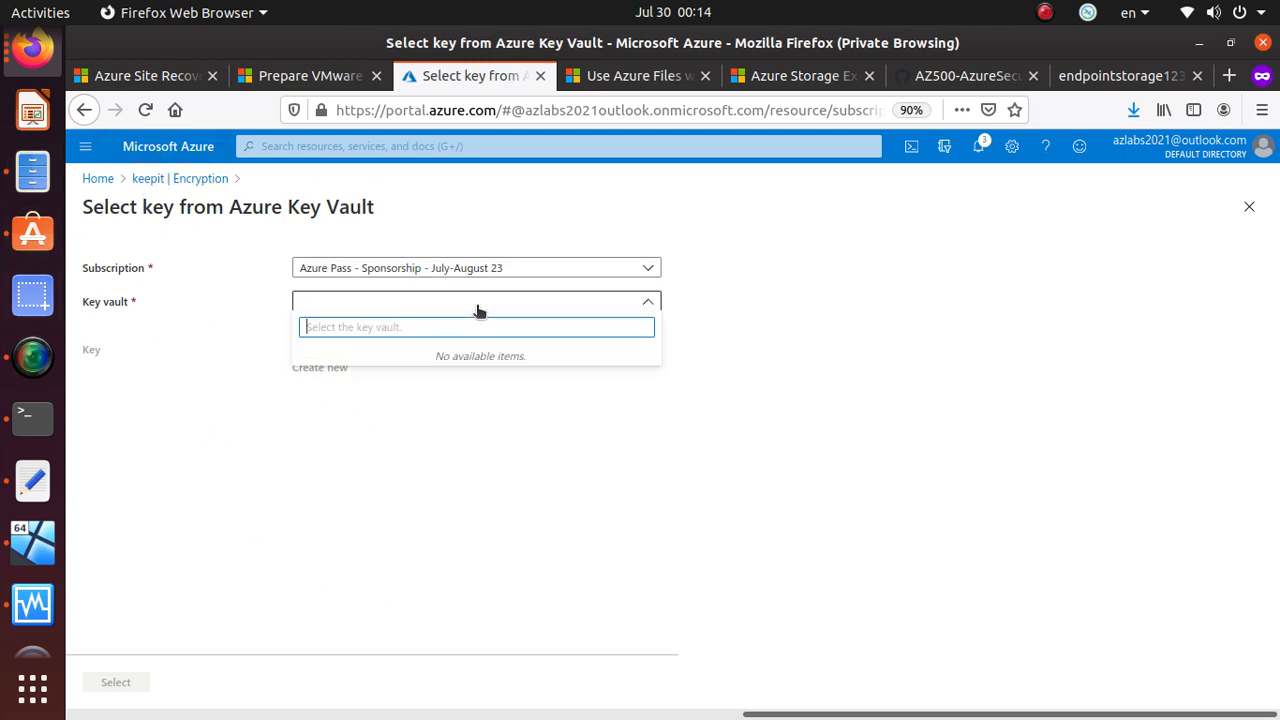
{"action": "left_click", "coordinate": [478, 306]}
{"action": "left_click", "coordinate": [308, 320]}
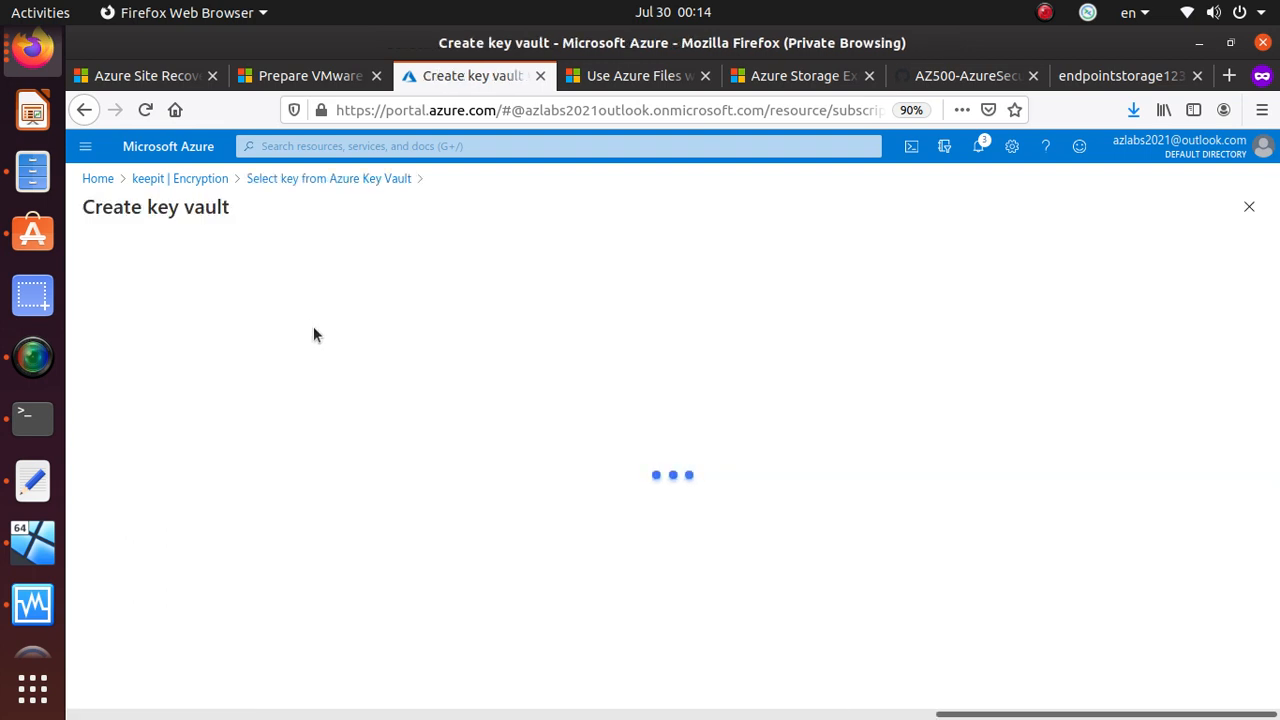
{"action": "scroll", "coordinate": [191, 470], "scroll_direction": "down", "scroll_amount": 3}
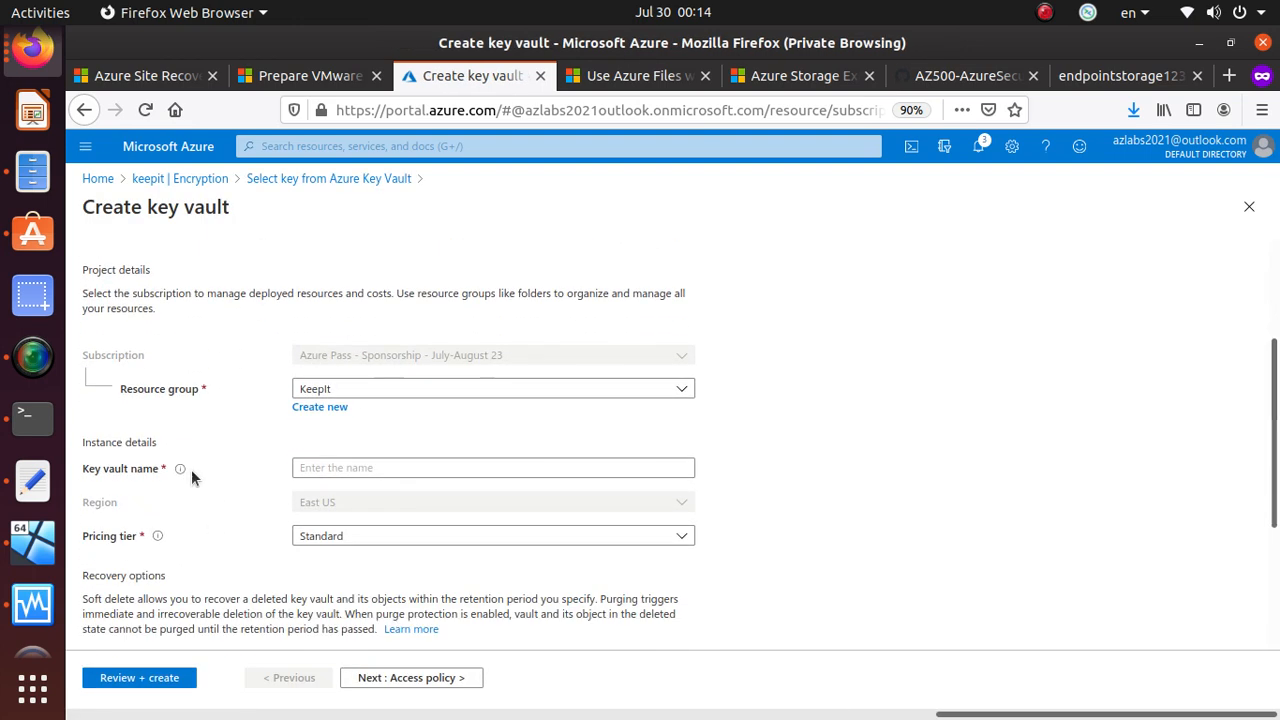
{"action": "left_click", "coordinate": [339, 468]}
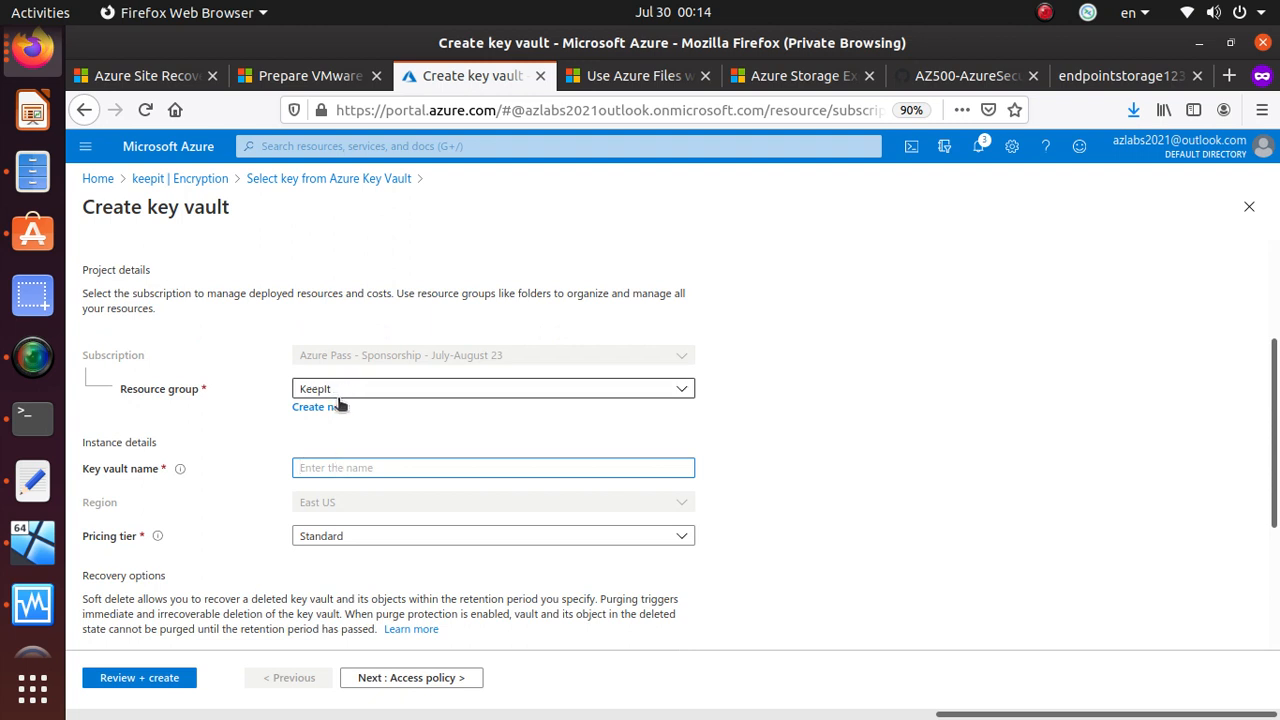
{"action": "type", "text": "kvencrypt124"}
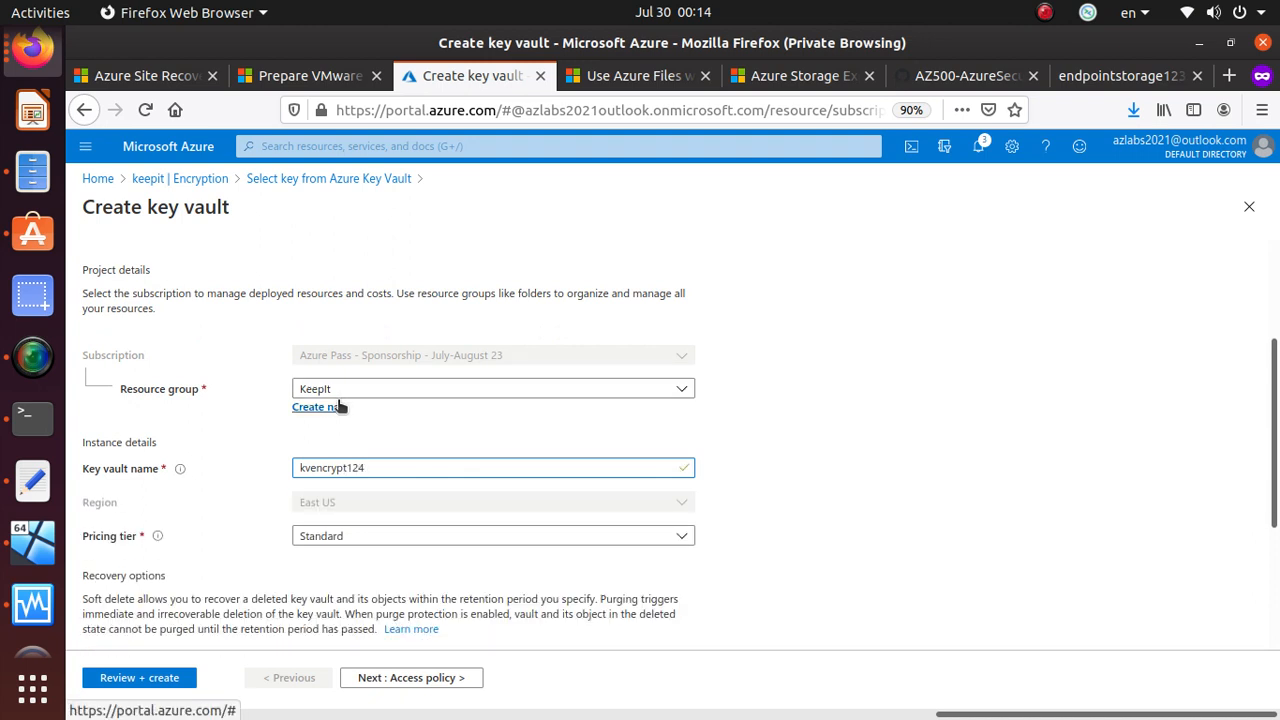
Try the Premium pricing tier with HSM backed keys for the vault and return it to Standard.
{"action": "scroll", "coordinate": [527, 541], "scroll_direction": "down", "scroll_amount": 3}
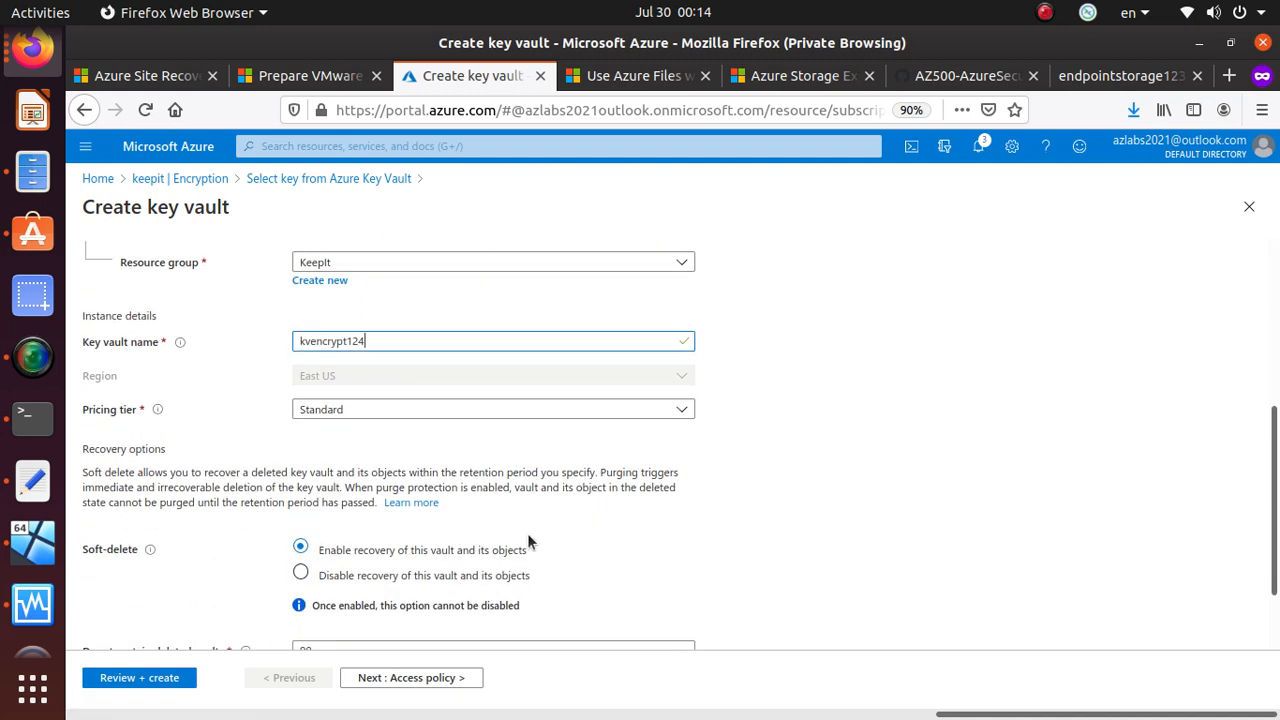
{"action": "left_click", "coordinate": [386, 400]}
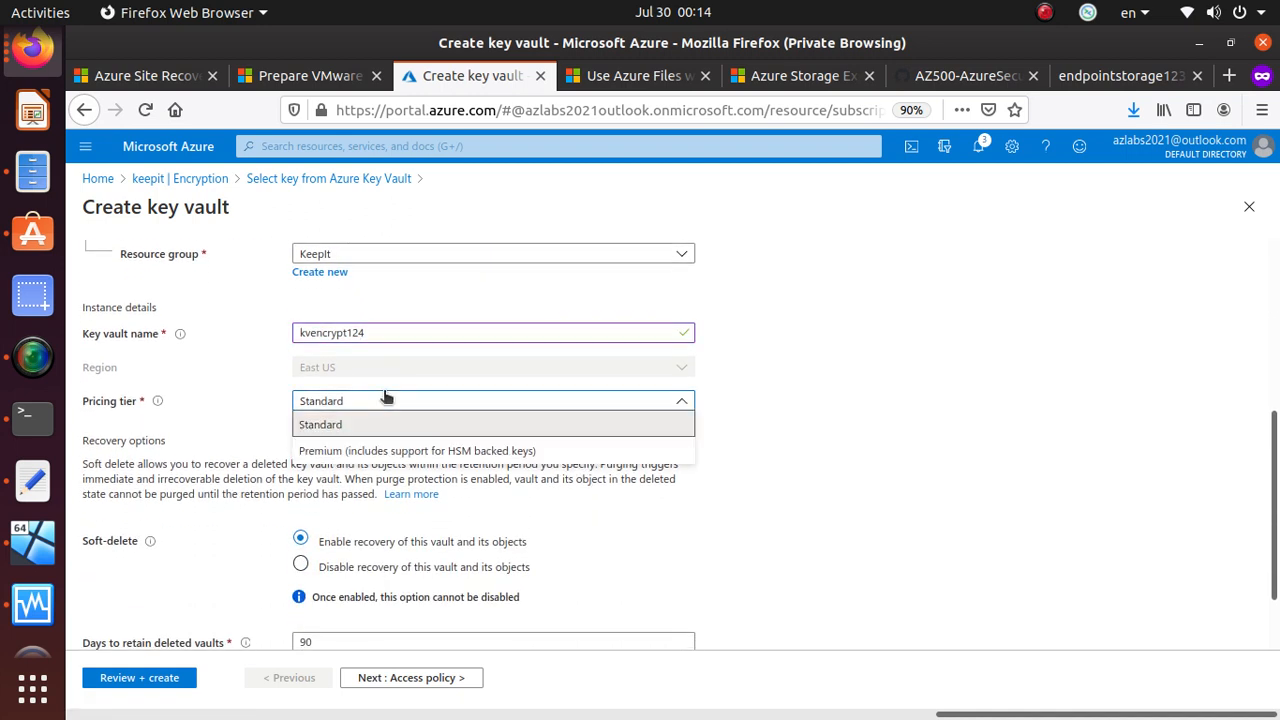
{"action": "left_click", "coordinate": [531, 452]}
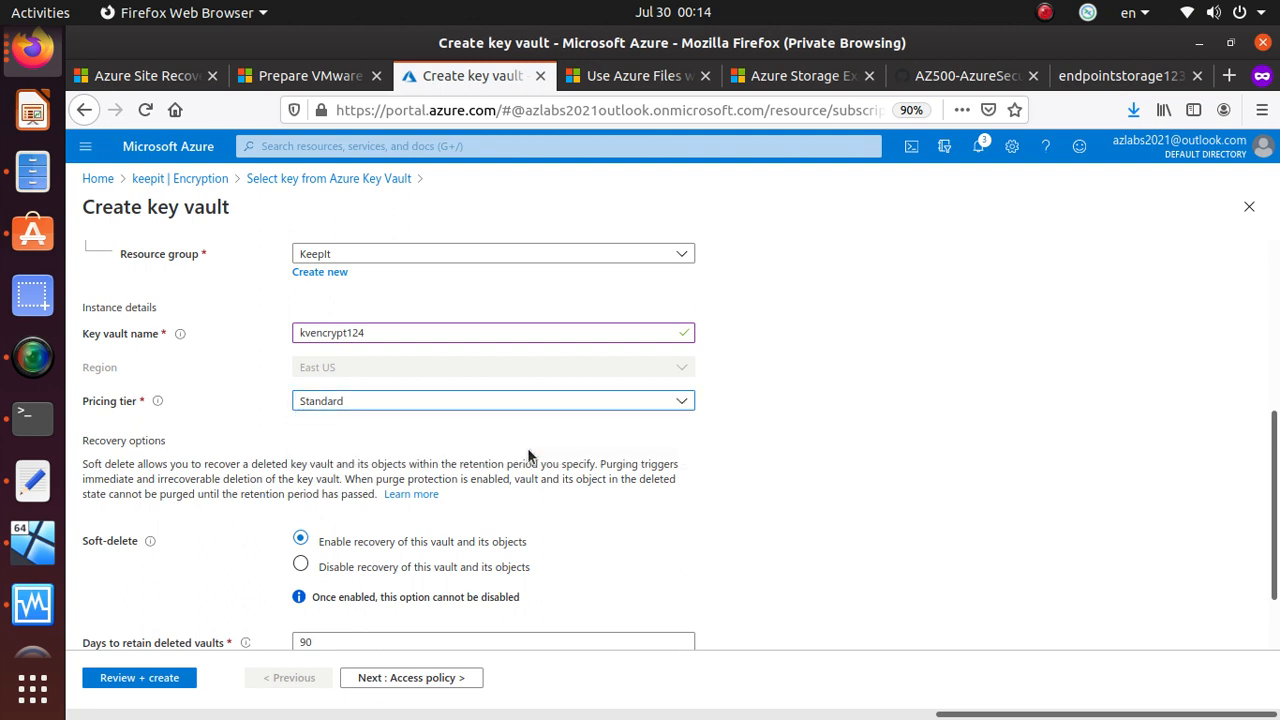
{"action": "left_click", "coordinate": [571, 402]}
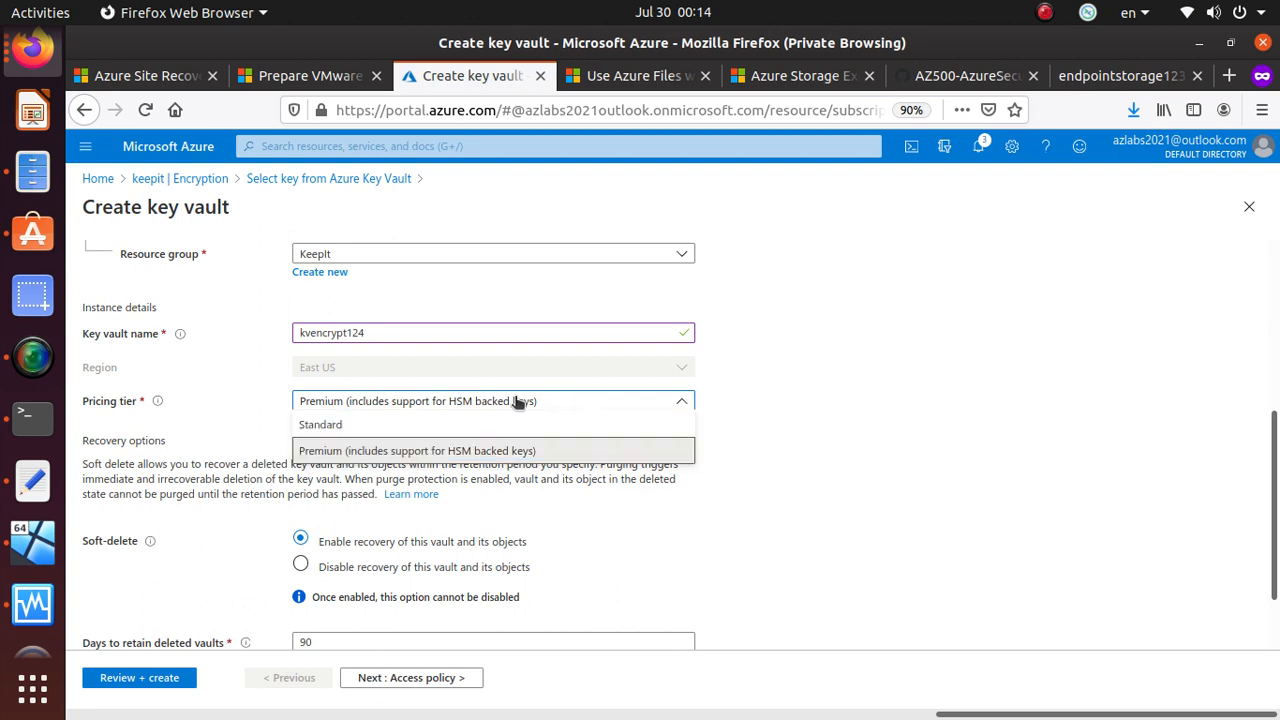
{"action": "key", "text": "Escape"}
{"action": "key", "text": "Up"}
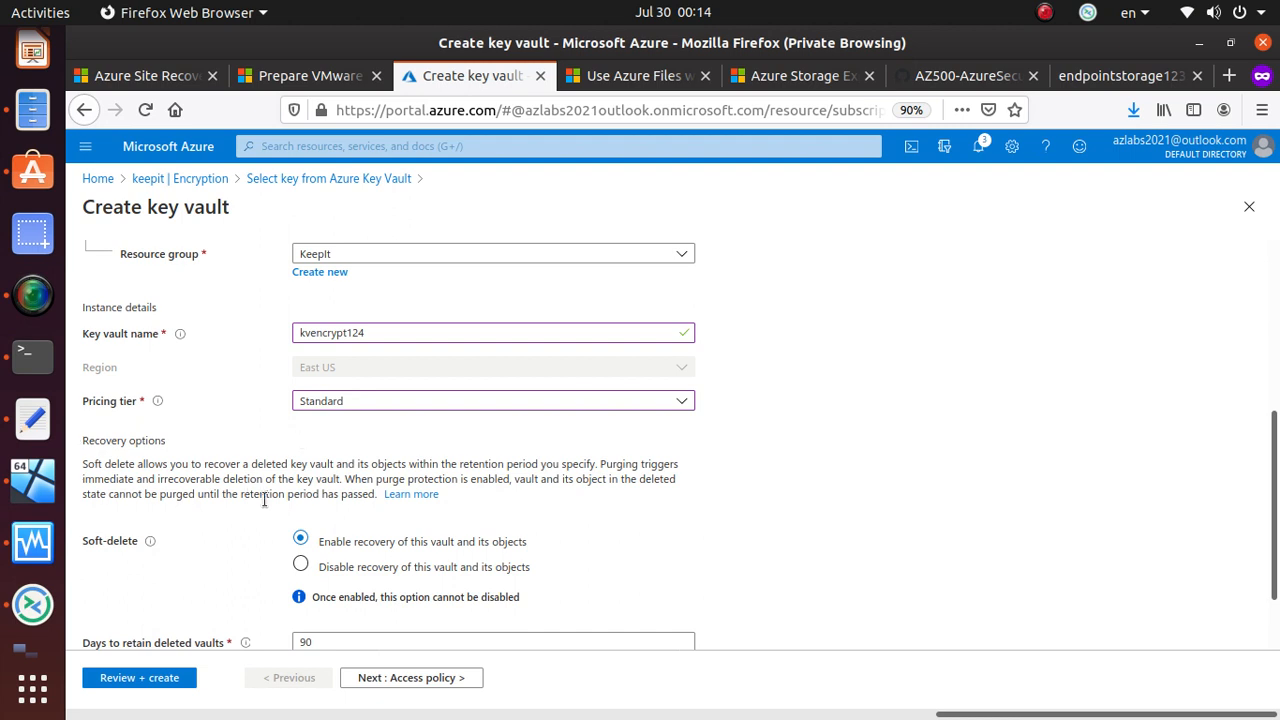
Review the vault's soft-delete and retention options and enable purge protection of the vault and its objects during the retention period.
{"action": "left_click_drag", "start_coordinate": [290, 464], "coordinate": [598, 464]}
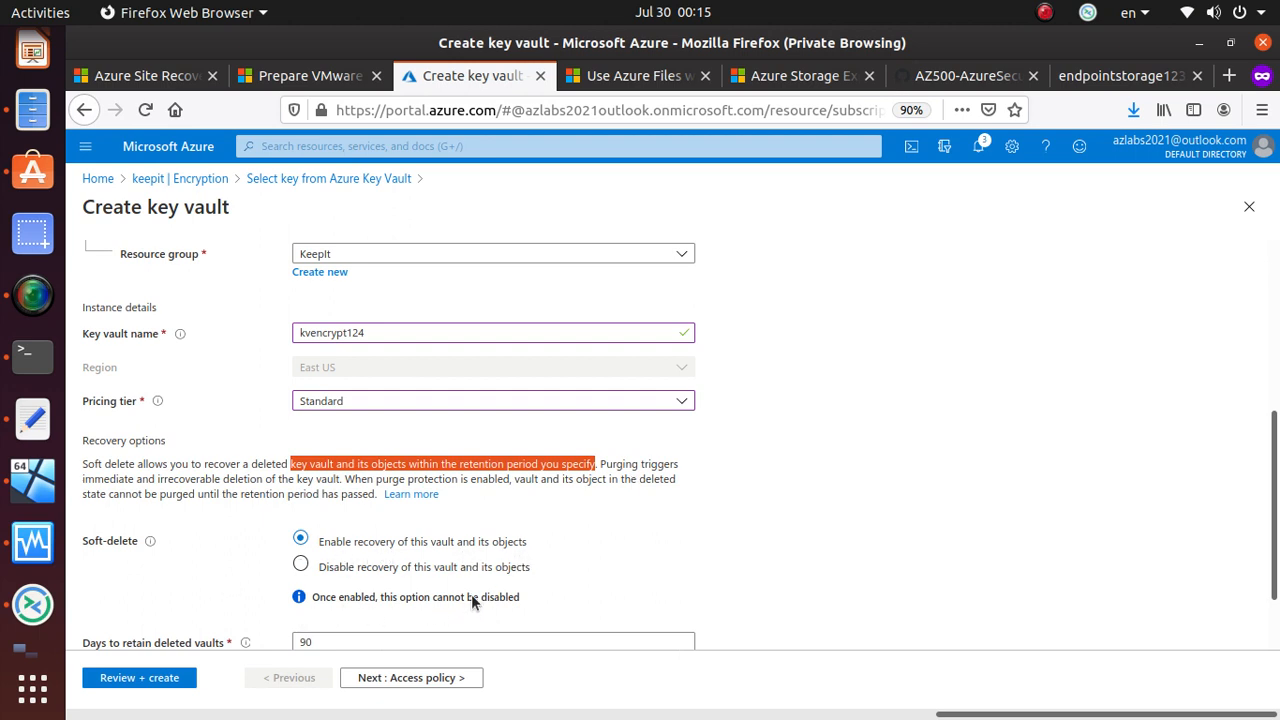
{"action": "scroll", "coordinate": [479, 593], "scroll_direction": "down", "scroll_amount": 2}
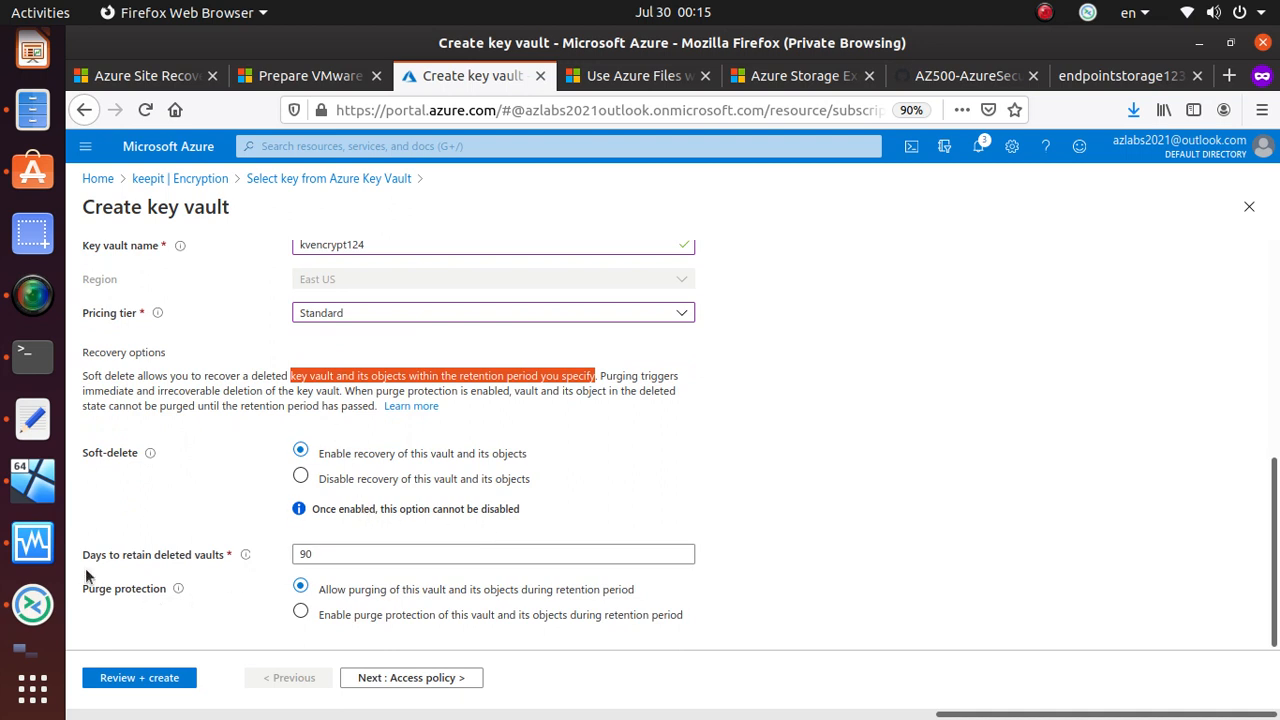
{"action": "left_click_drag", "start_coordinate": [82, 554], "coordinate": [300, 545]}
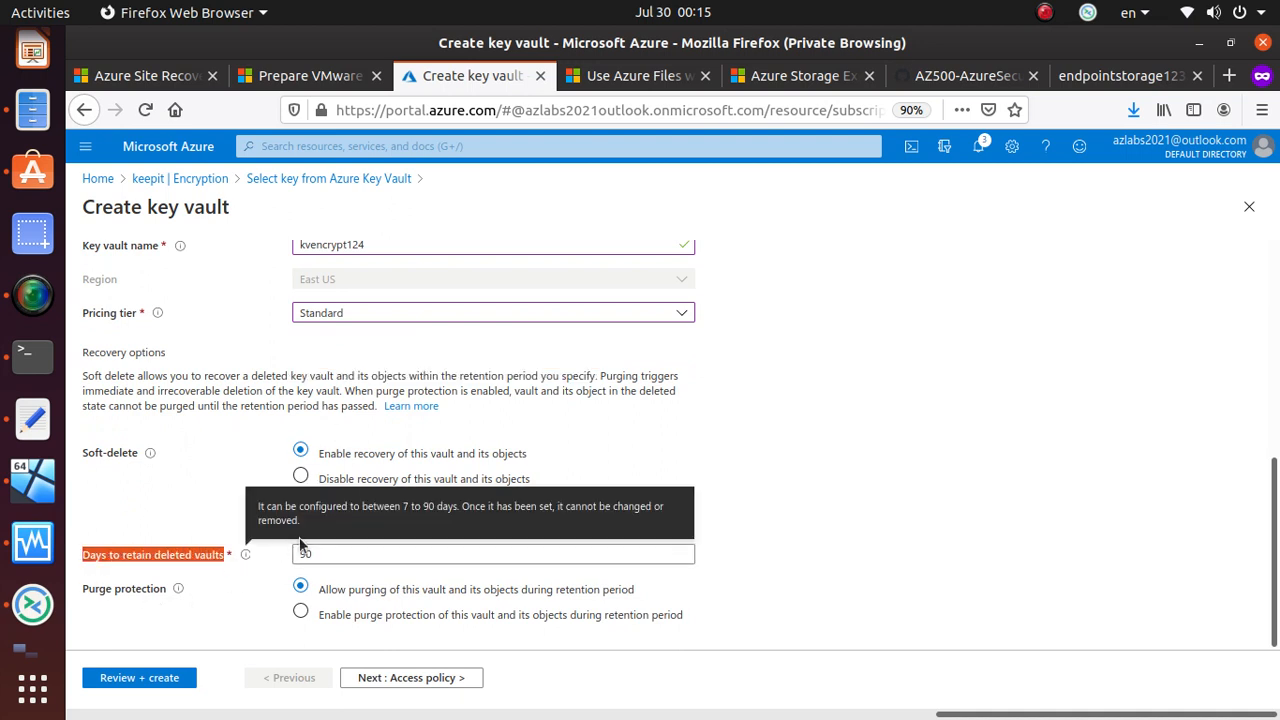
{"action": "left_click", "coordinate": [310, 553]}
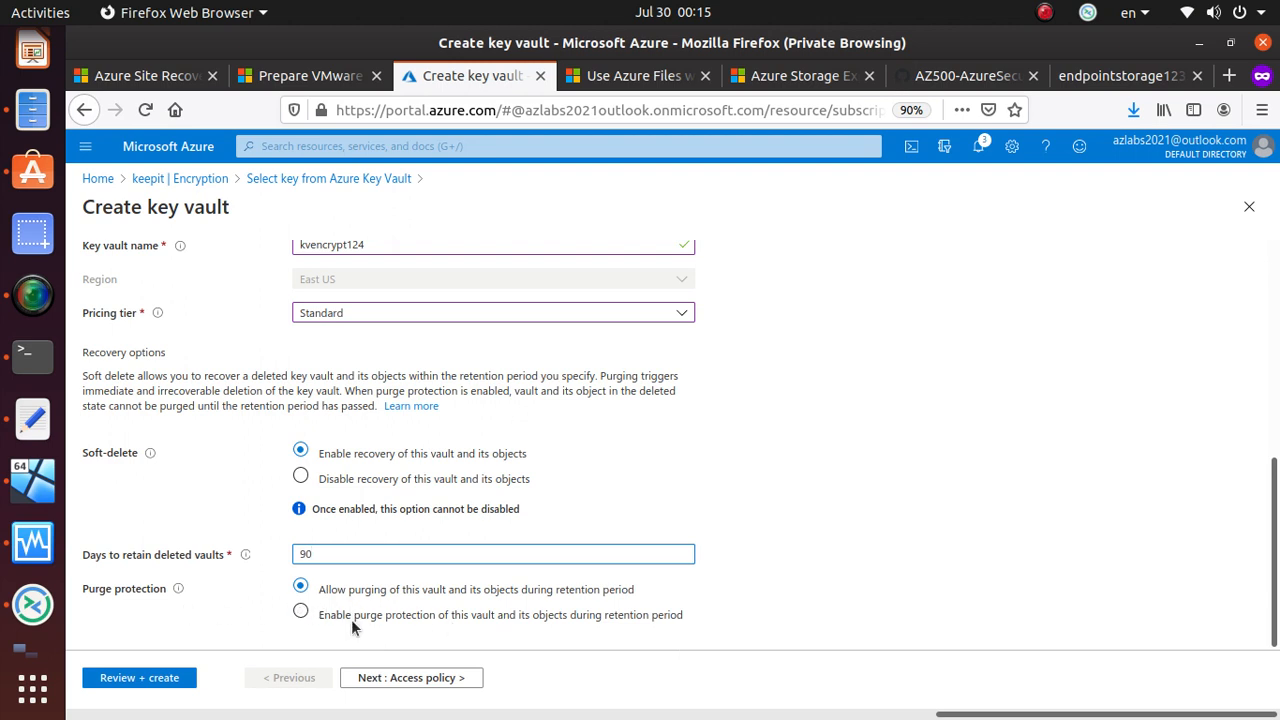
{"action": "left_click", "coordinate": [305, 617]}
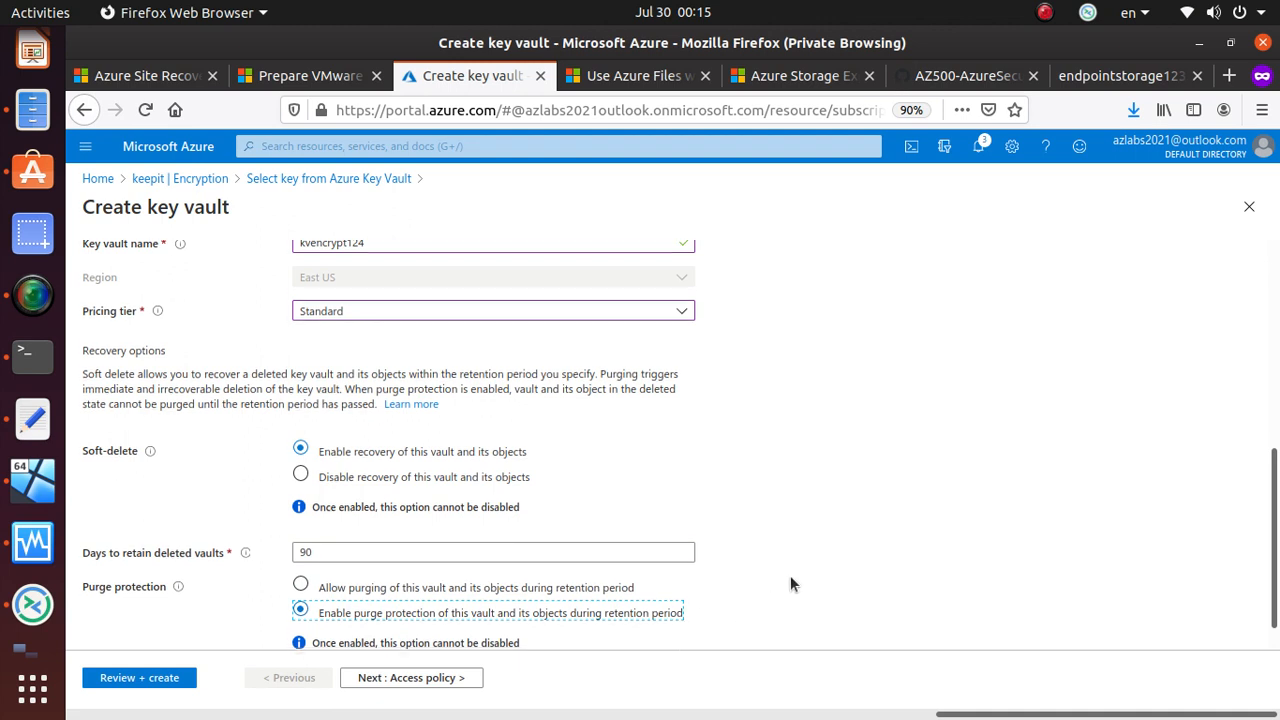
{"action": "scroll", "coordinate": [790, 584], "scroll_direction": "down", "scroll_amount": 1}
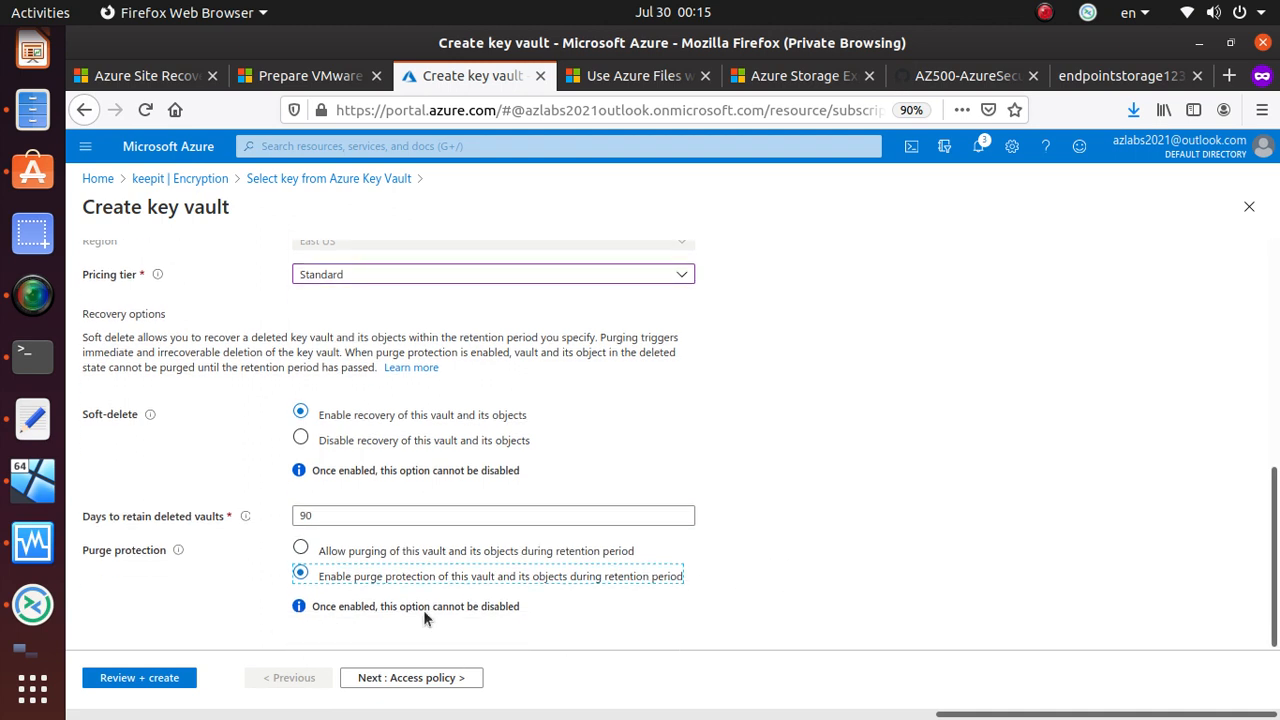
{"action": "left_click", "coordinate": [334, 517]}
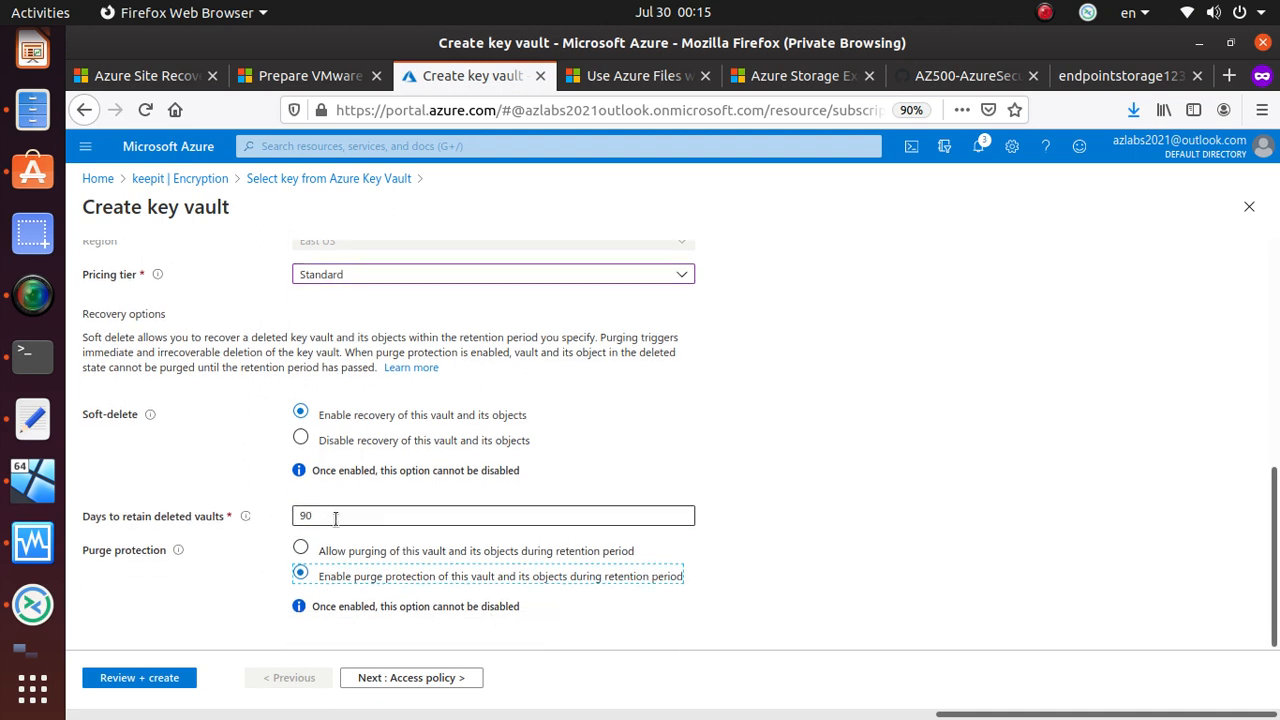
{"action": "scroll", "coordinate": [335, 520], "scroll_direction": "up", "scroll_amount": 3}
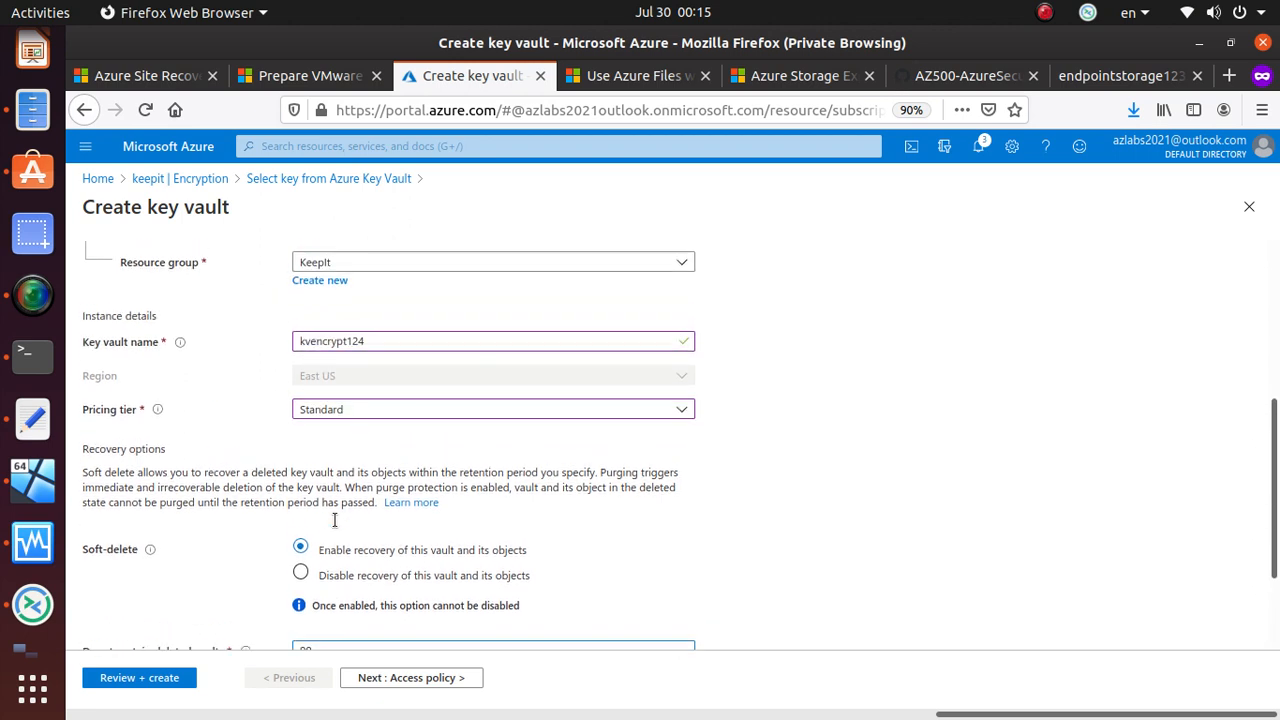
{"action": "scroll", "coordinate": [335, 520], "scroll_direction": "down", "scroll_amount": 3}
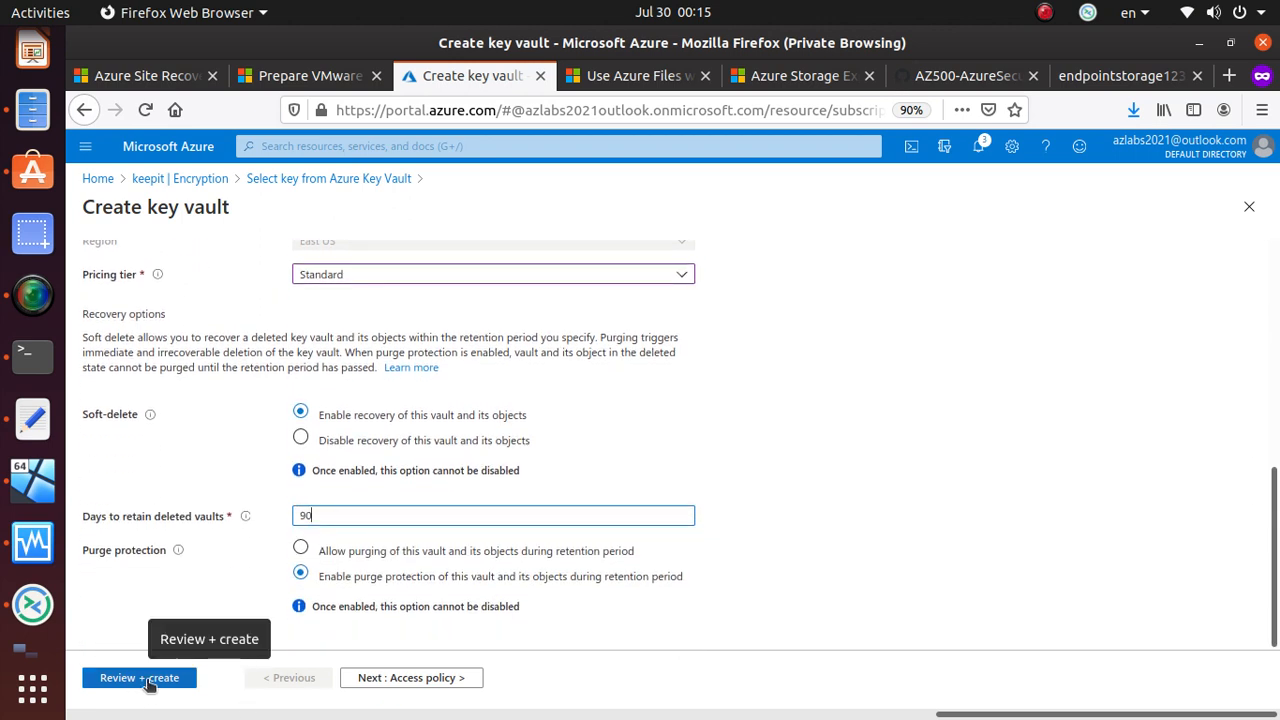
Enable vault access for Azure Virtual Machines deployment, Azure Resource Manager template deployment and Azure Disk Encryption volume encryption.
{"action": "left_click", "coordinate": [436, 686]}
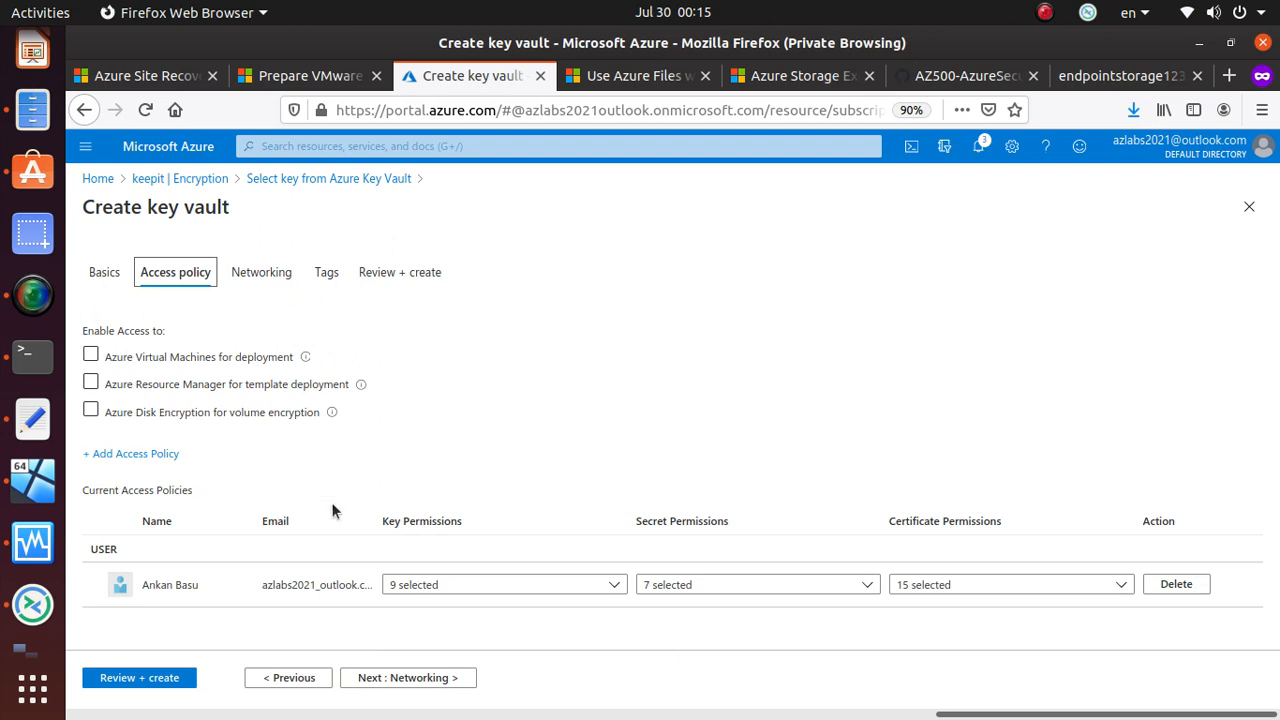
{"action": "left_click", "coordinate": [91, 355]}
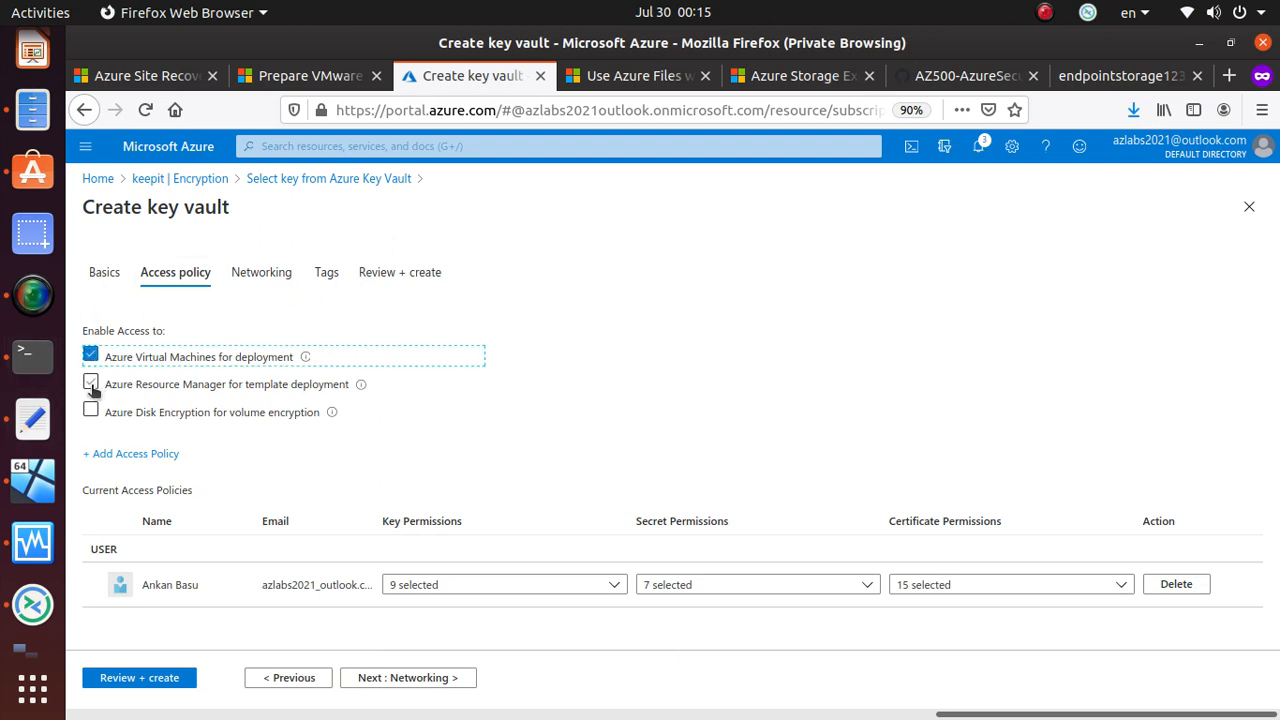
{"action": "left_click", "coordinate": [91, 383]}
{"action": "left_click", "coordinate": [91, 412]}
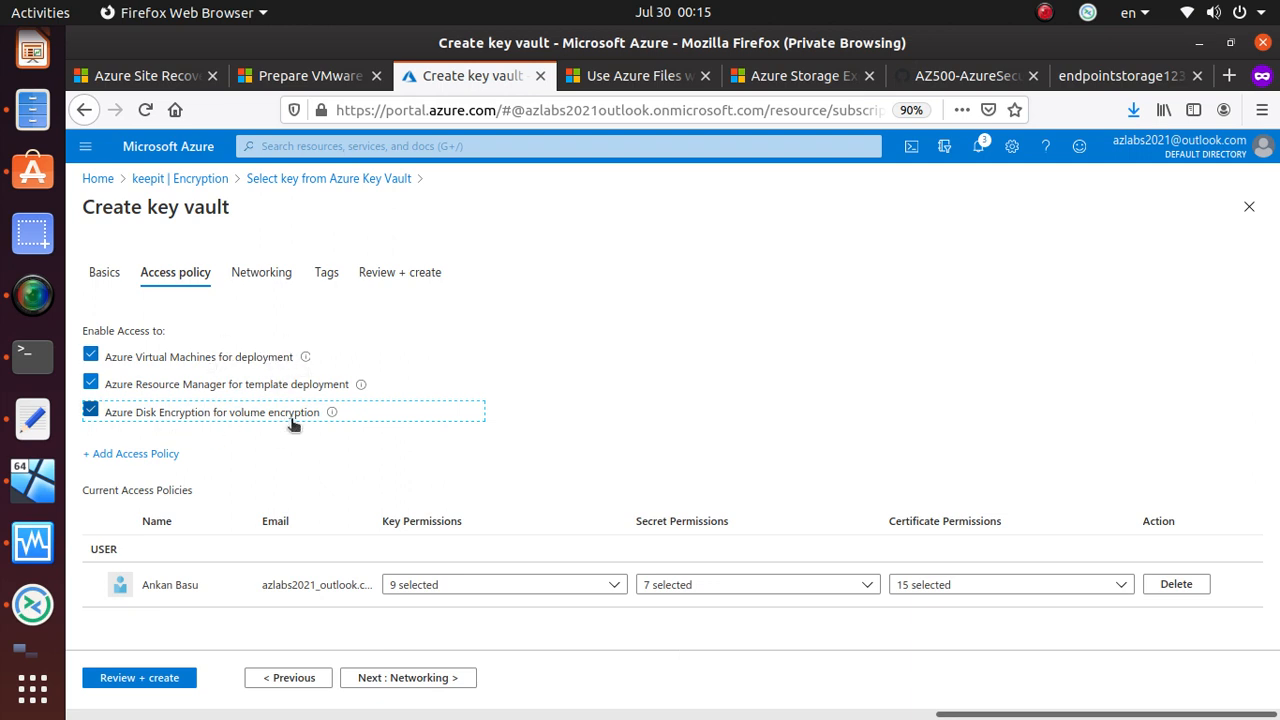
Keep the public endpoint for all networks, leave the tags empty, review the configuration and create the key vault.
{"action": "left_click", "coordinate": [409, 678]}
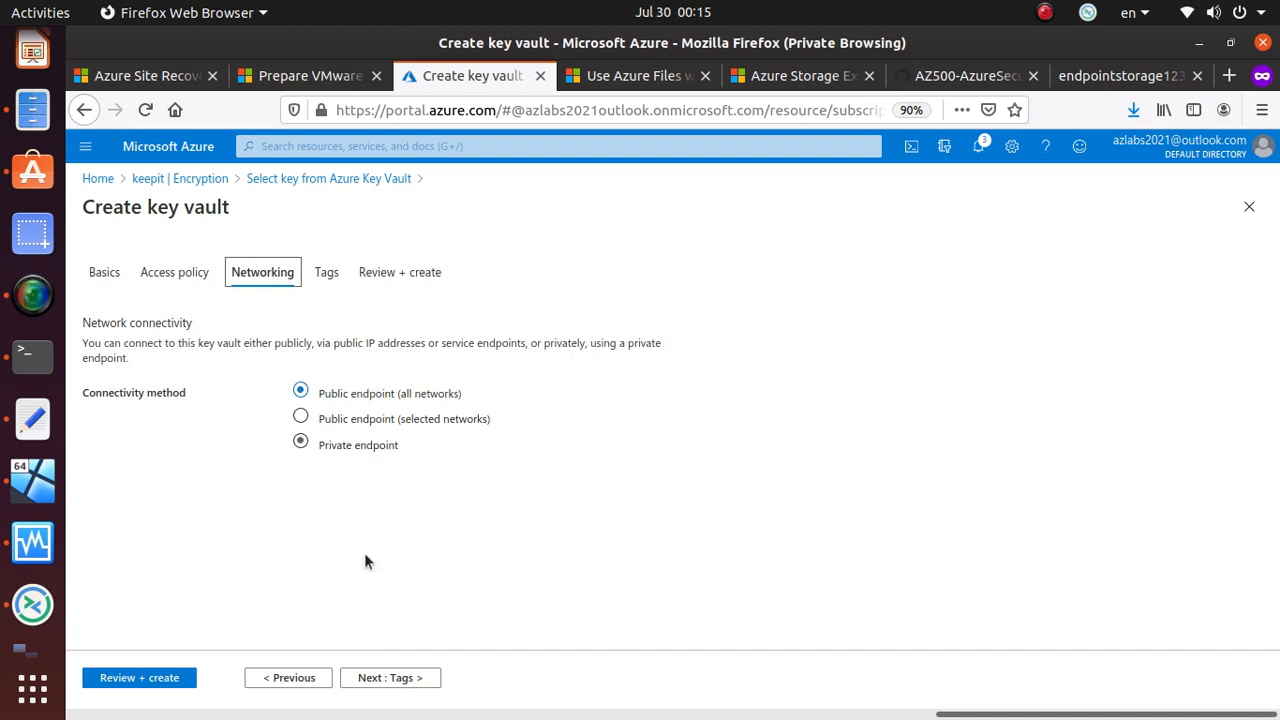
{"action": "left_click", "coordinate": [411, 683]}
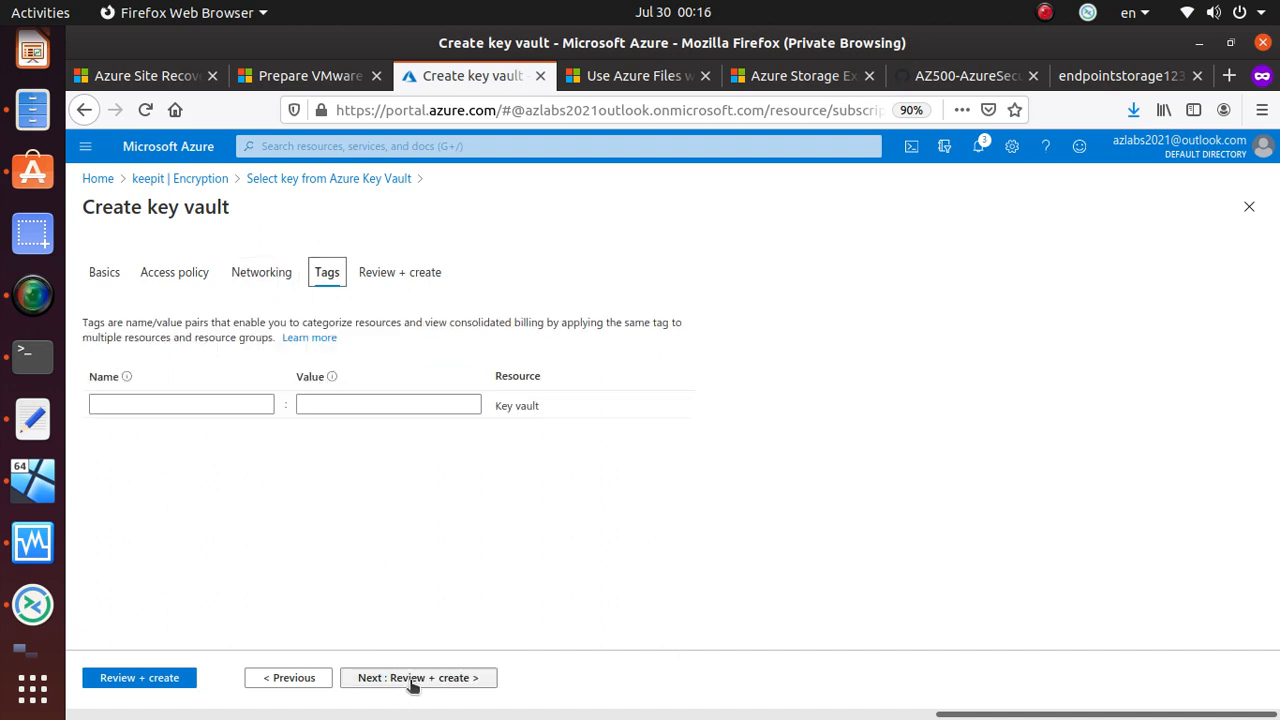
{"action": "left_click", "coordinate": [420, 682]}
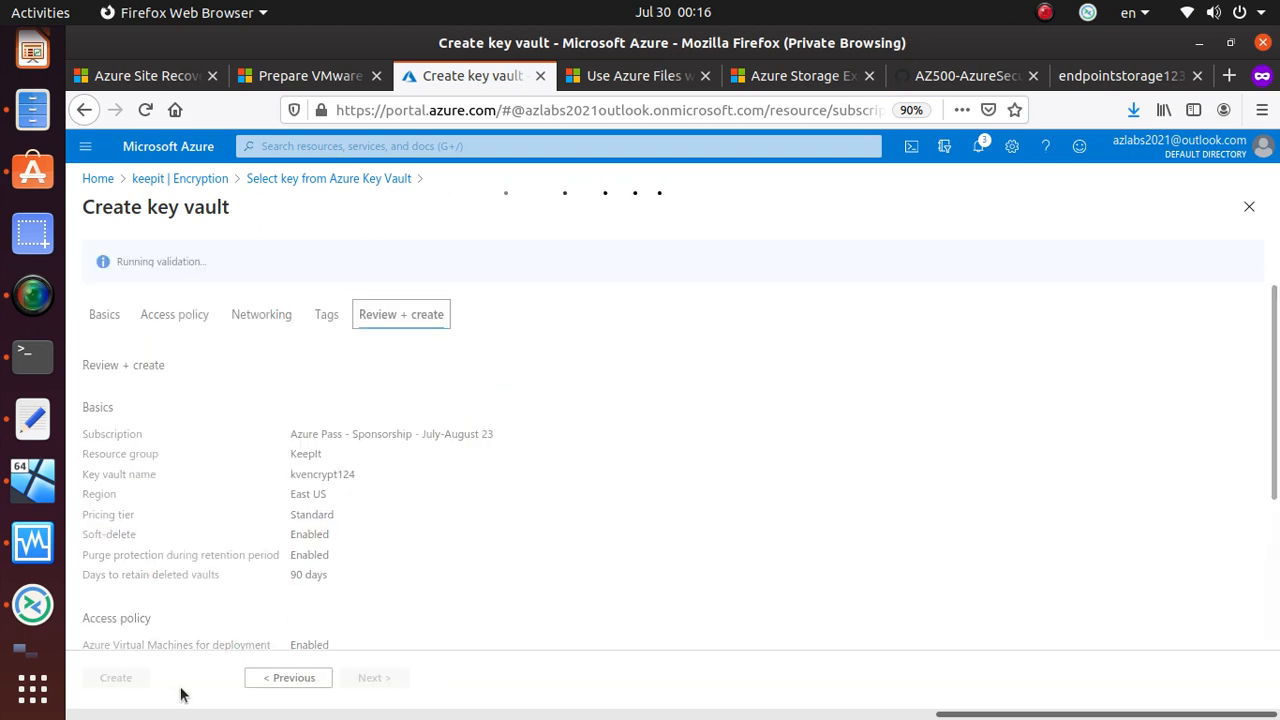
{"action": "scroll", "coordinate": [182, 423], "scroll_direction": "down", "scroll_amount": 2}
{"action": "scroll", "coordinate": [183, 425], "scroll_direction": "down", "scroll_amount": 2}
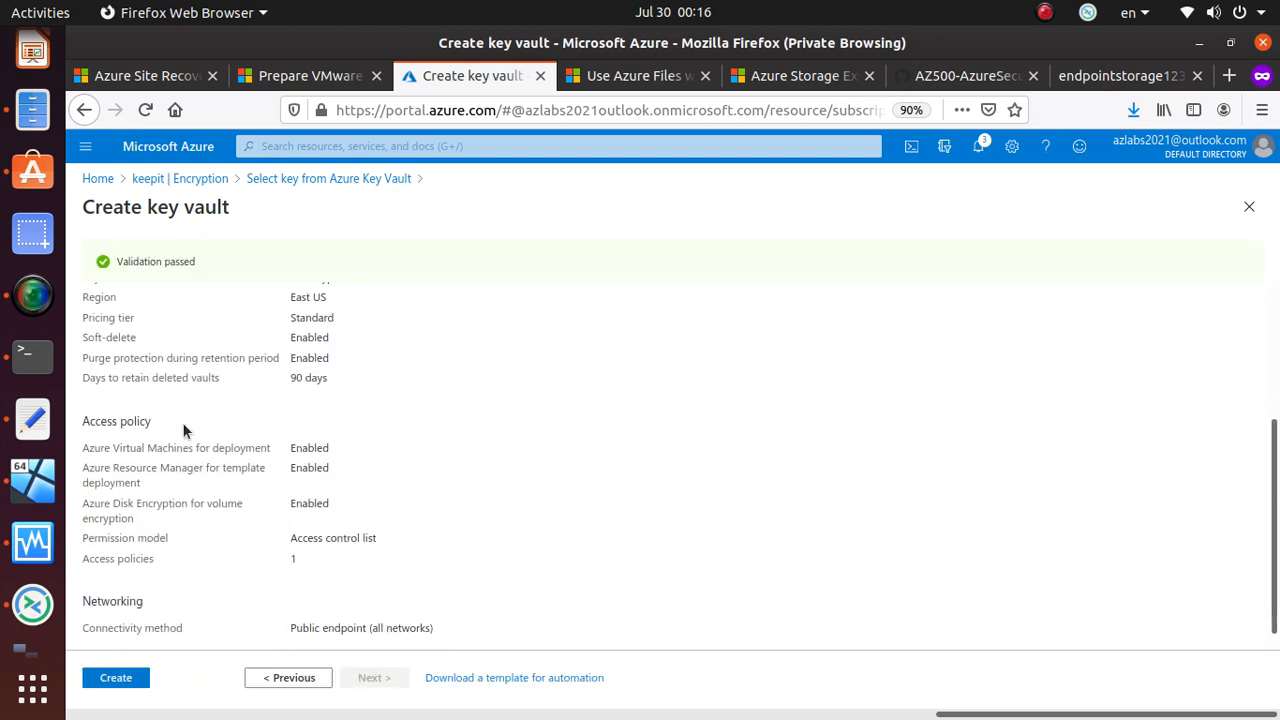
{"action": "left_click", "coordinate": [128, 679]}
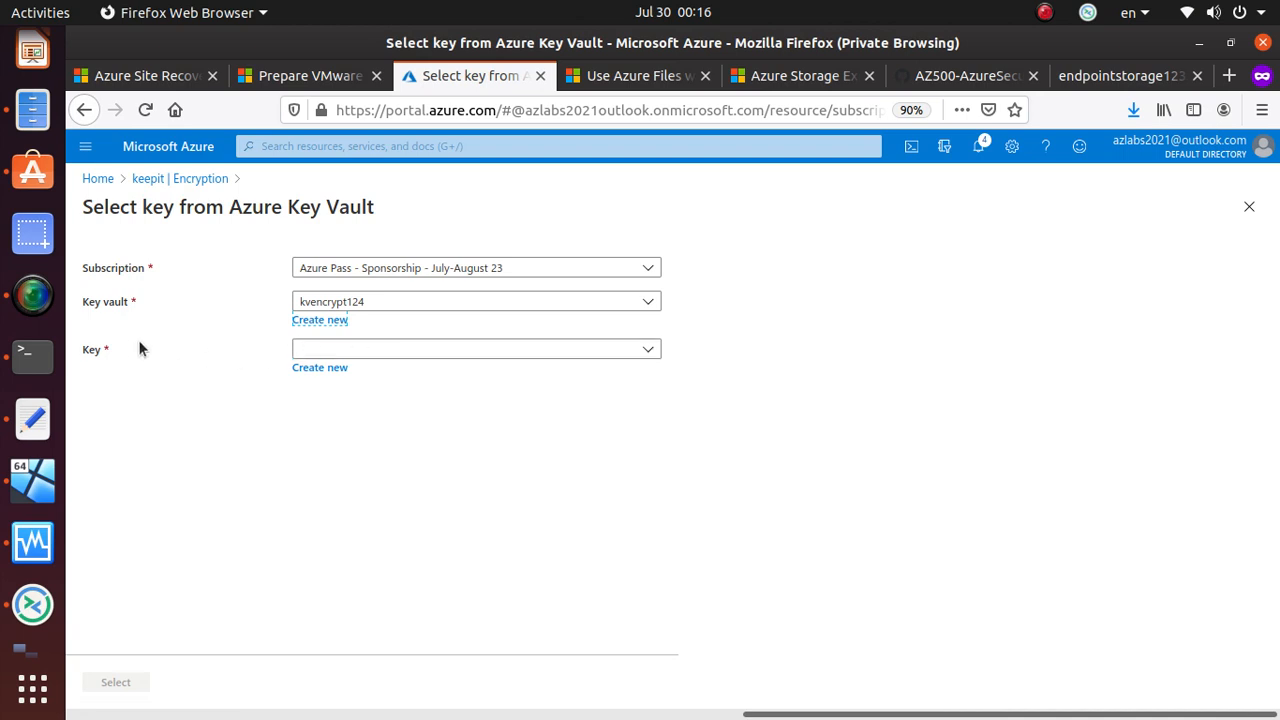
Check kvencrypt124 for existing keys, start creating a new one and review the creation options, keeping Generate.
{"action": "left_click", "coordinate": [435, 352]}
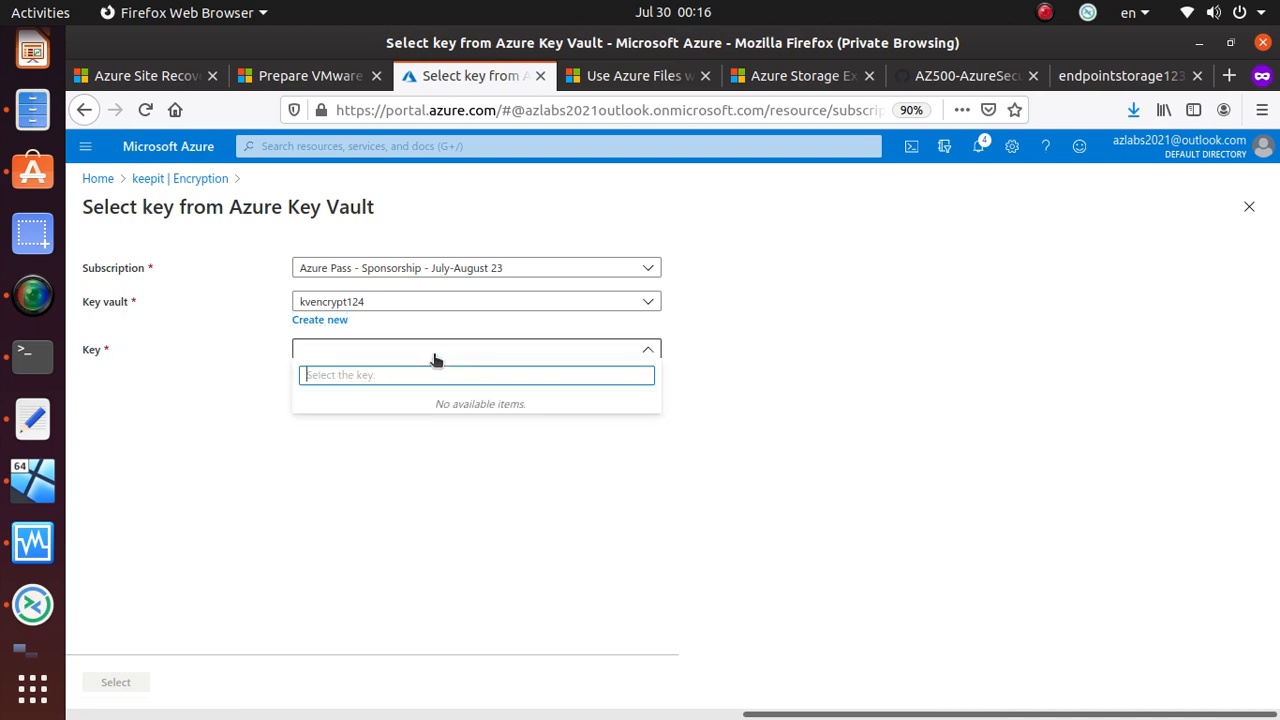
{"action": "left_click", "coordinate": [866, 349]}
{"action": "left_click", "coordinate": [334, 369]}
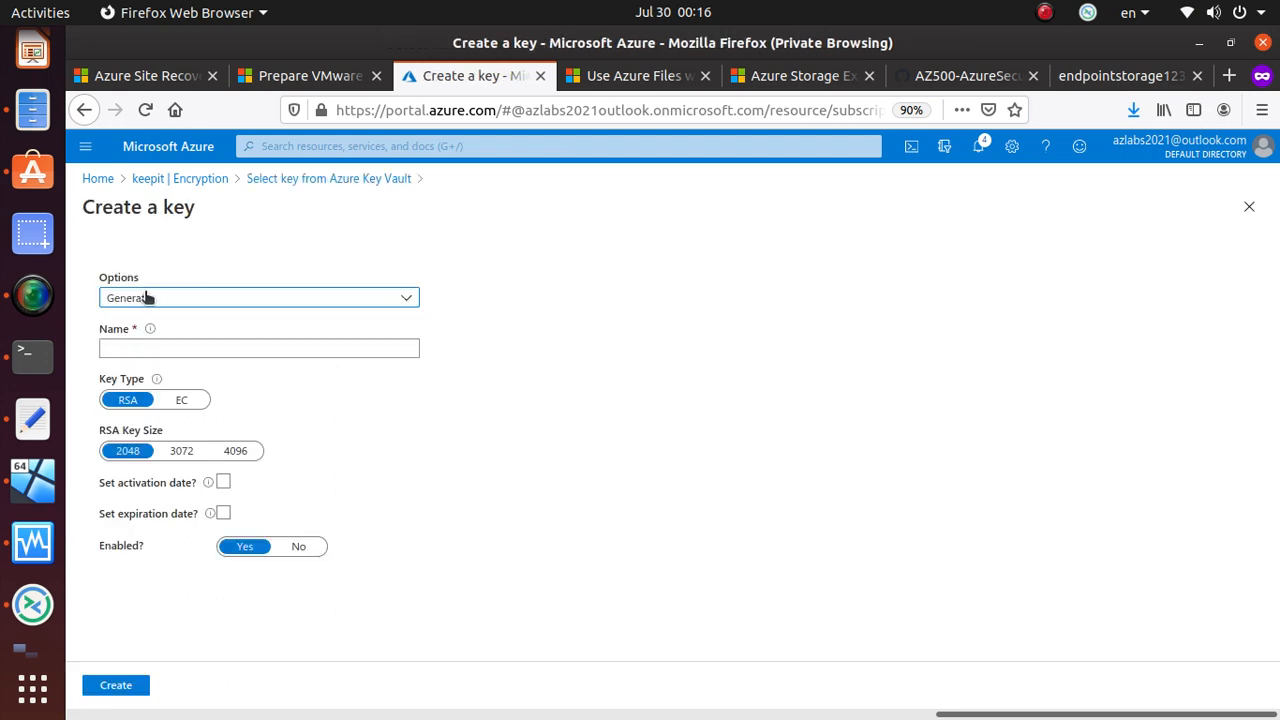
{"action": "left_click", "coordinate": [150, 298]}
{"action": "left_click", "coordinate": [149, 323]}
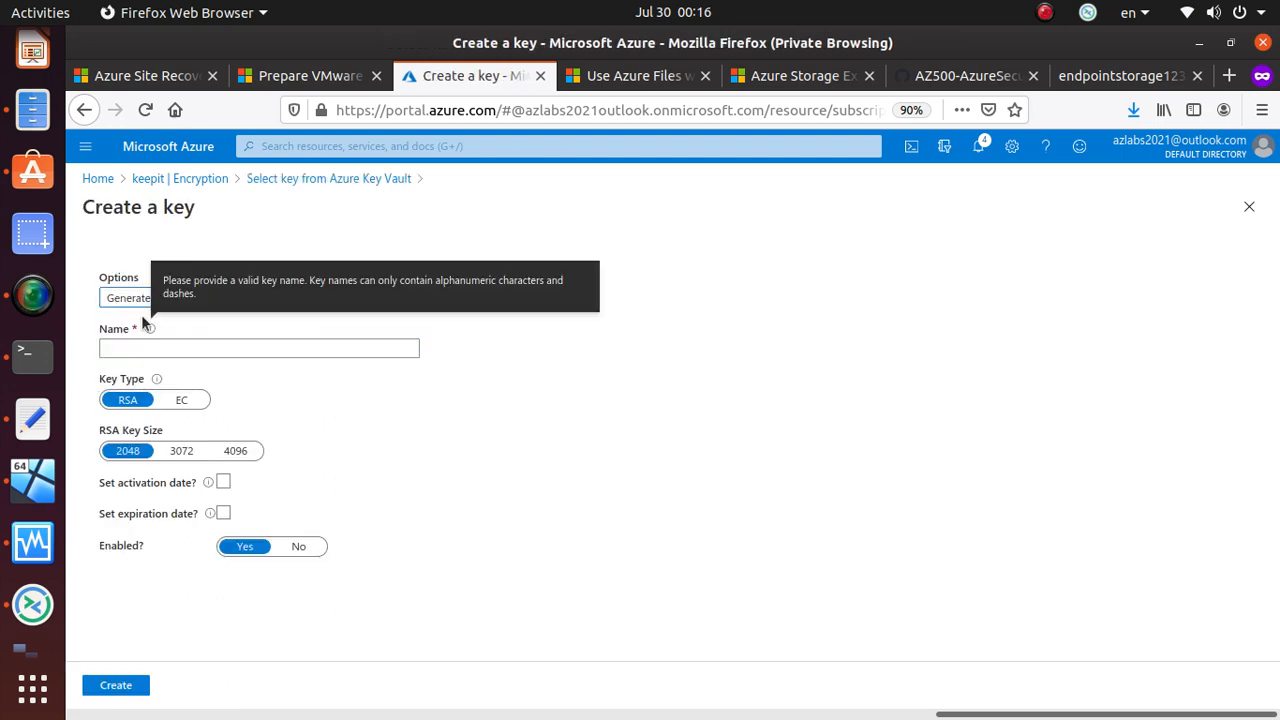
{"action": "left_click", "coordinate": [142, 300]}
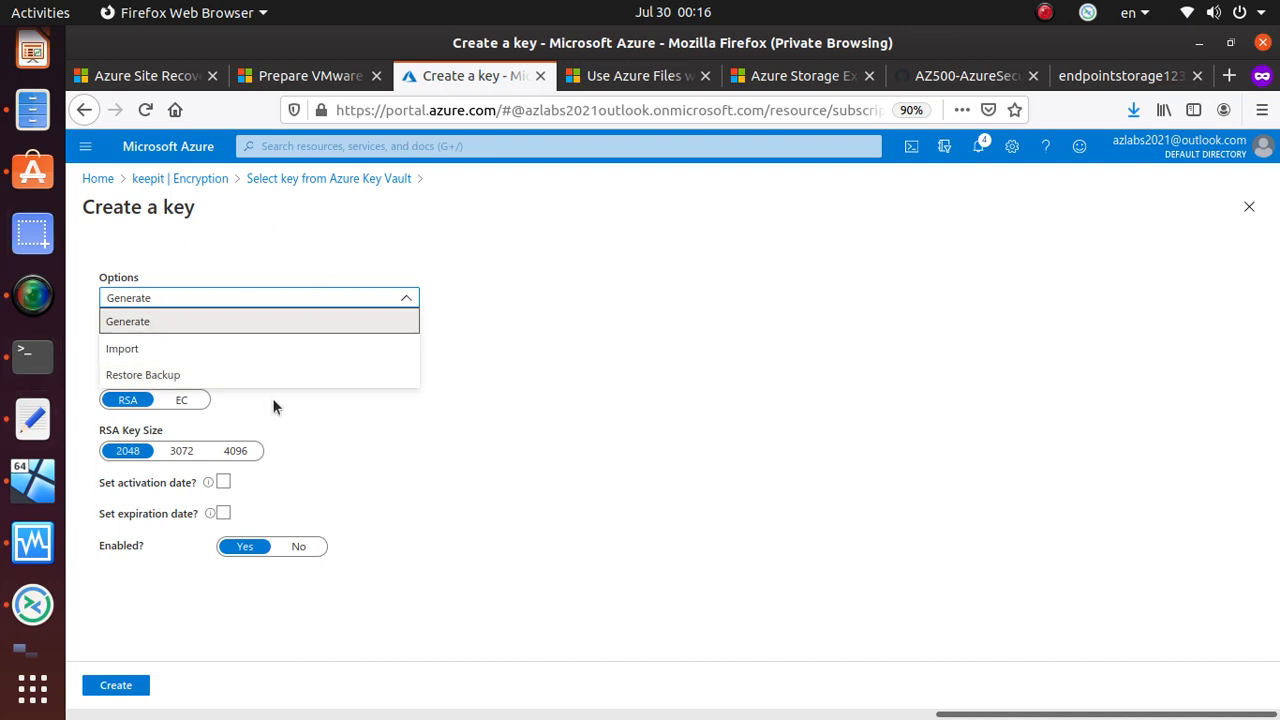
{"action": "left_click", "coordinate": [797, 370]}
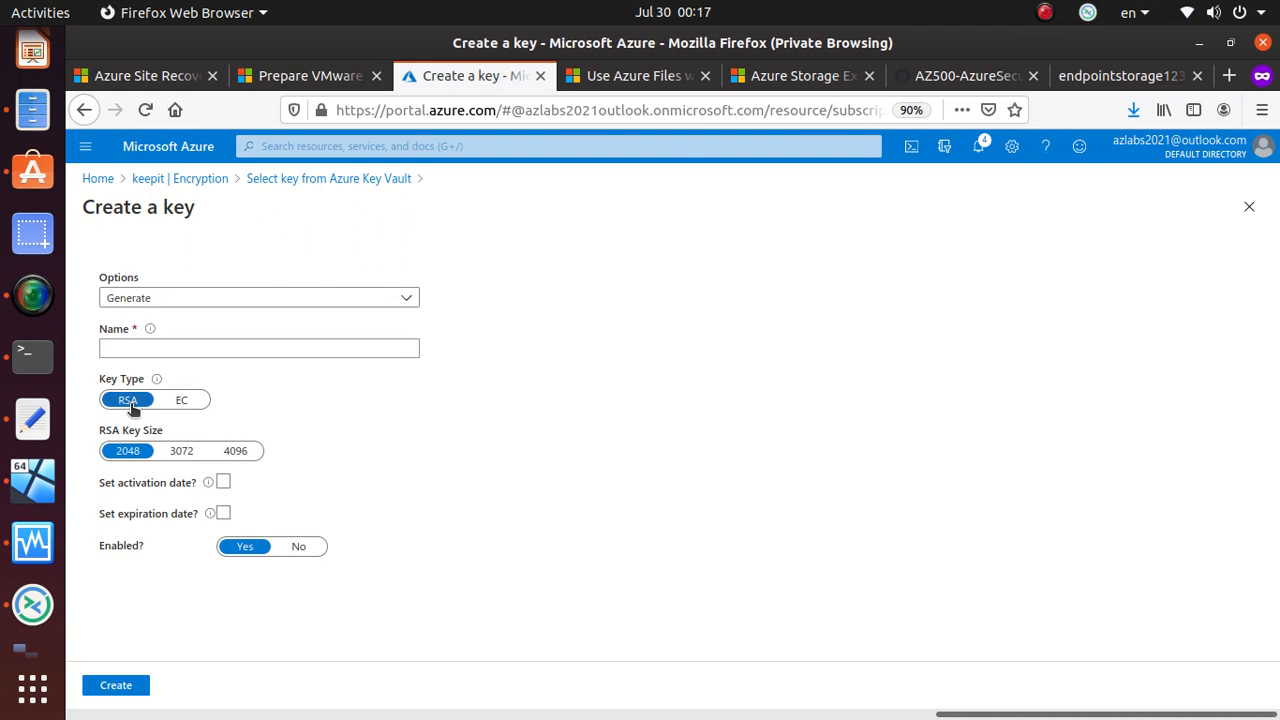
Try the EC key type for the new key and return it to RSA.
{"action": "mouse_move", "coordinate": [153, 383]}
{"action": "left_click", "coordinate": [199, 401]}
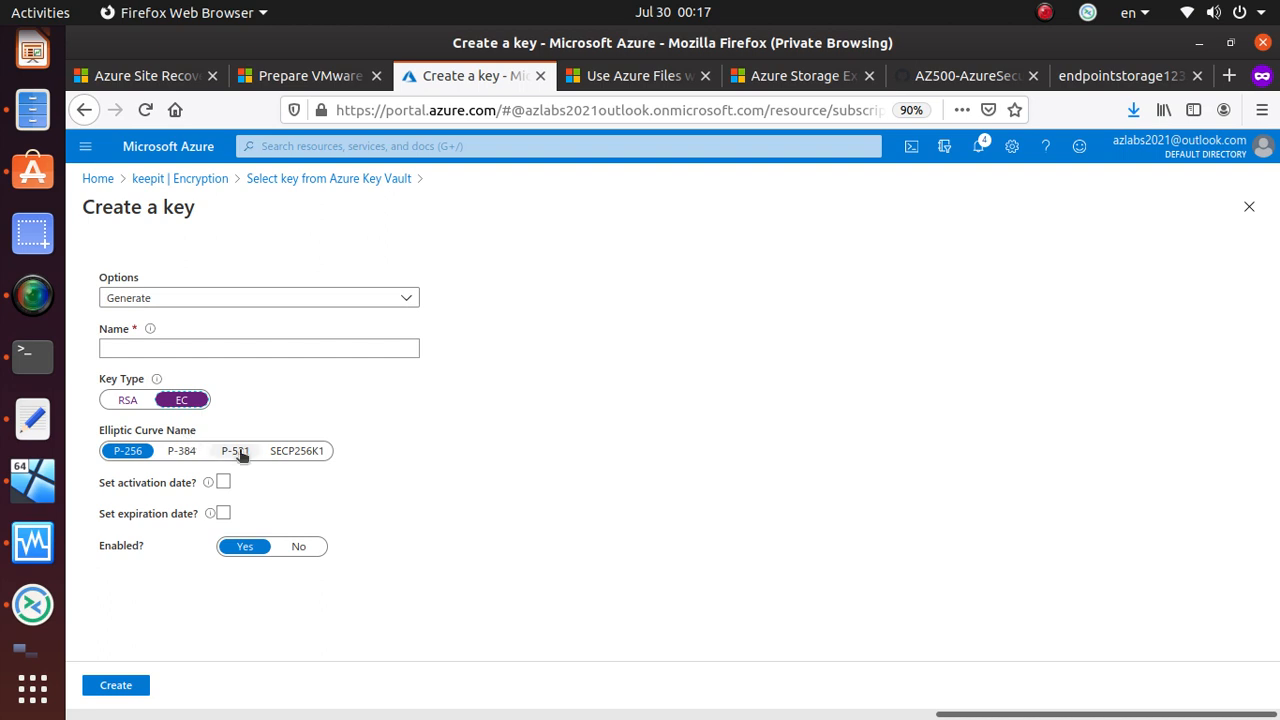
{"action": "left_click", "coordinate": [126, 402]}
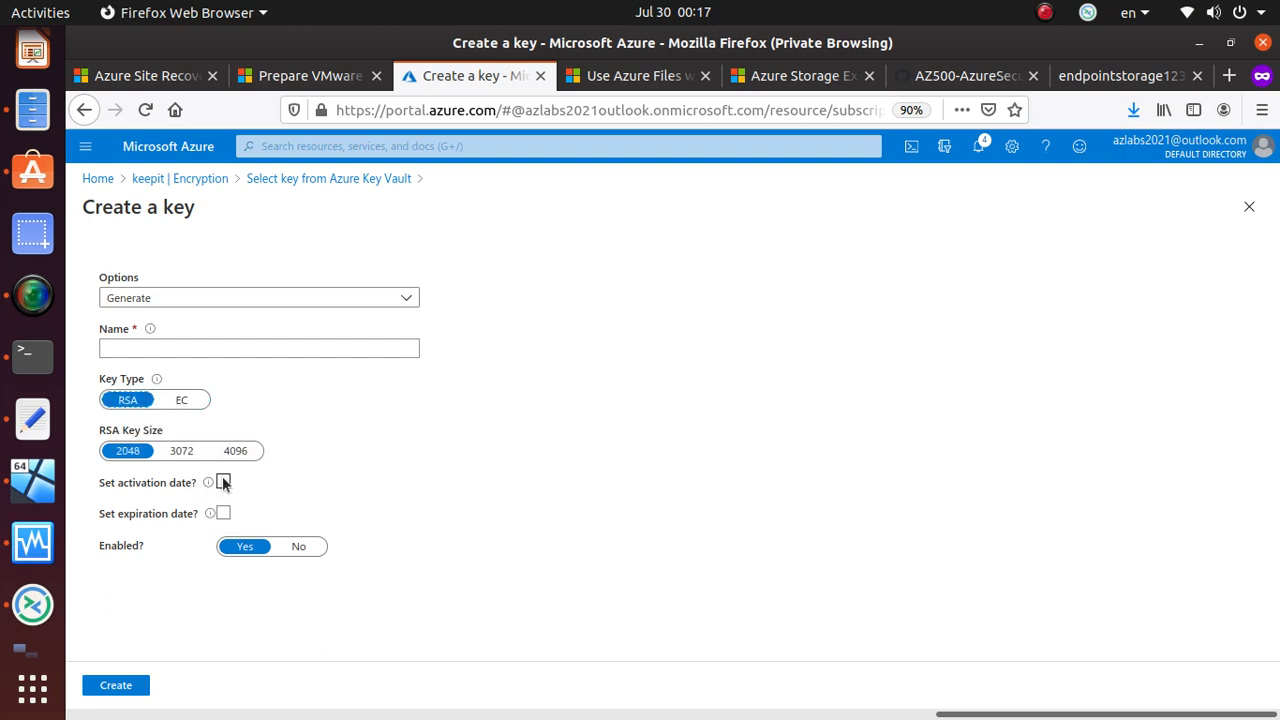
Enable an activation date for the new key and set it to 07/29/2020.
{"action": "left_click", "coordinate": [223, 483]}
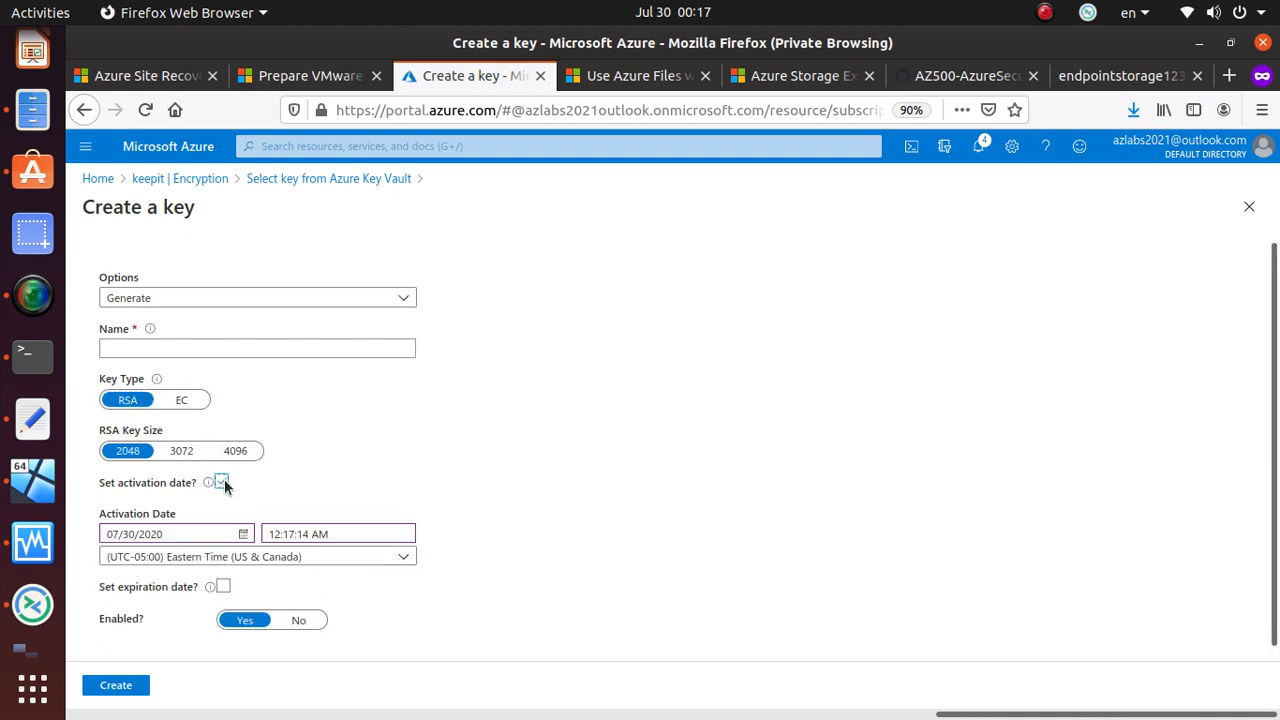
{"action": "left_click", "coordinate": [160, 534]}
{"action": "key", "text": "Left"}
{"action": "key", "text": "Left"}
{"action": "key", "text": "Left"}
{"action": "key", "text": "Left"}
{"action": "key", "text": "Left"}
{"action": "key", "text": "BackSpace"}
{"action": "key", "text": "BackSpace"}
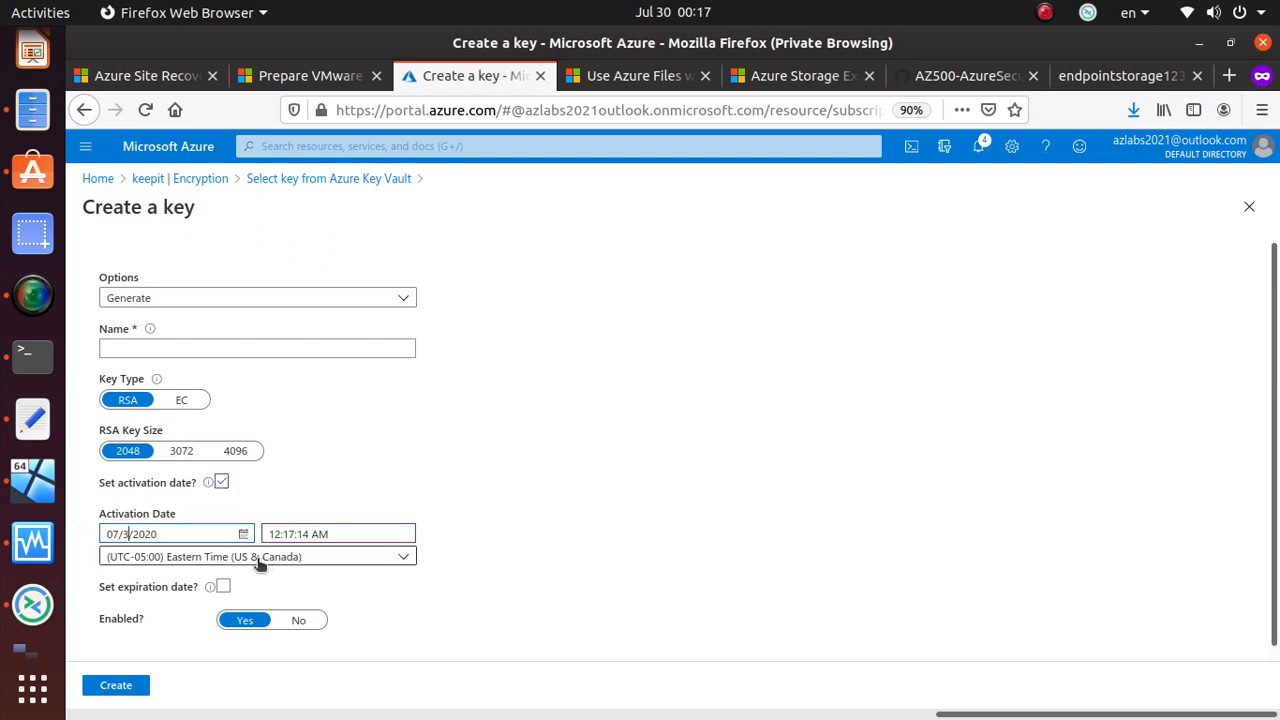
{"action": "type", "text": "29"}
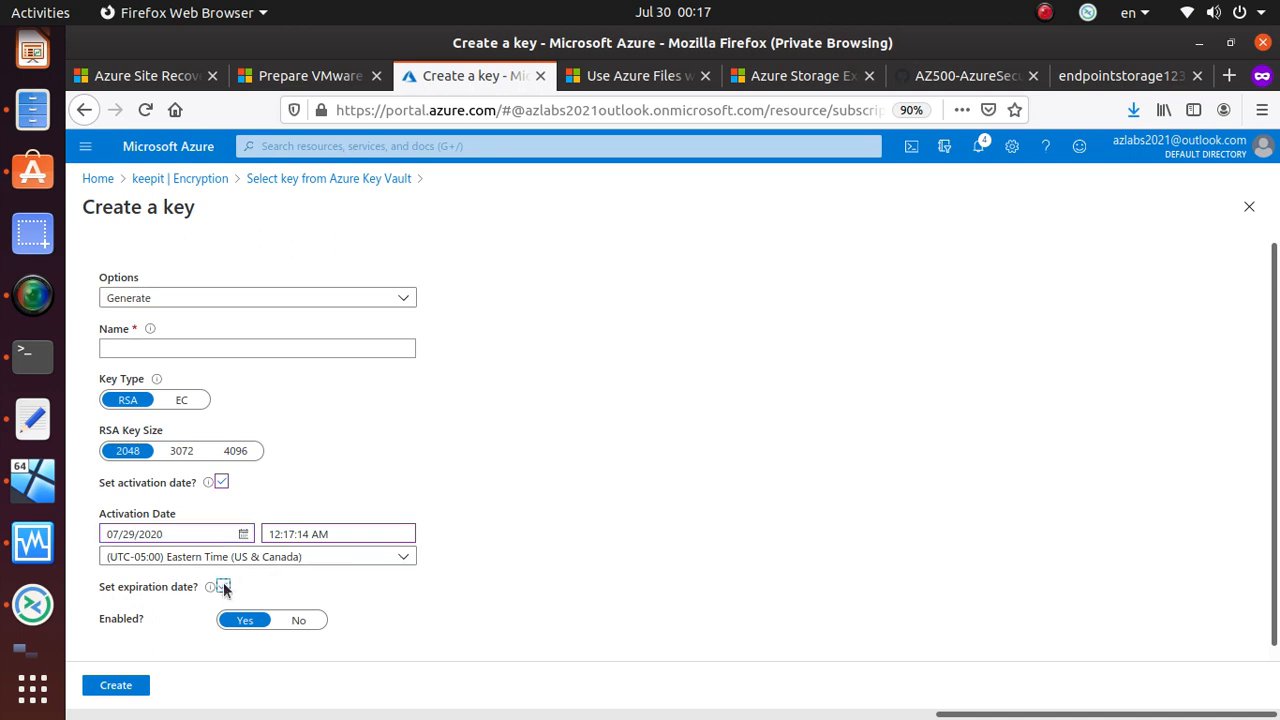
Enable an expiration date for the new key and set it to 08/30/2022.
{"action": "left_click", "coordinate": [222, 587]}
{"action": "scroll", "coordinate": [271, 563], "scroll_direction": "down", "scroll_amount": 2}
{"action": "left_click", "coordinate": [120, 556]}
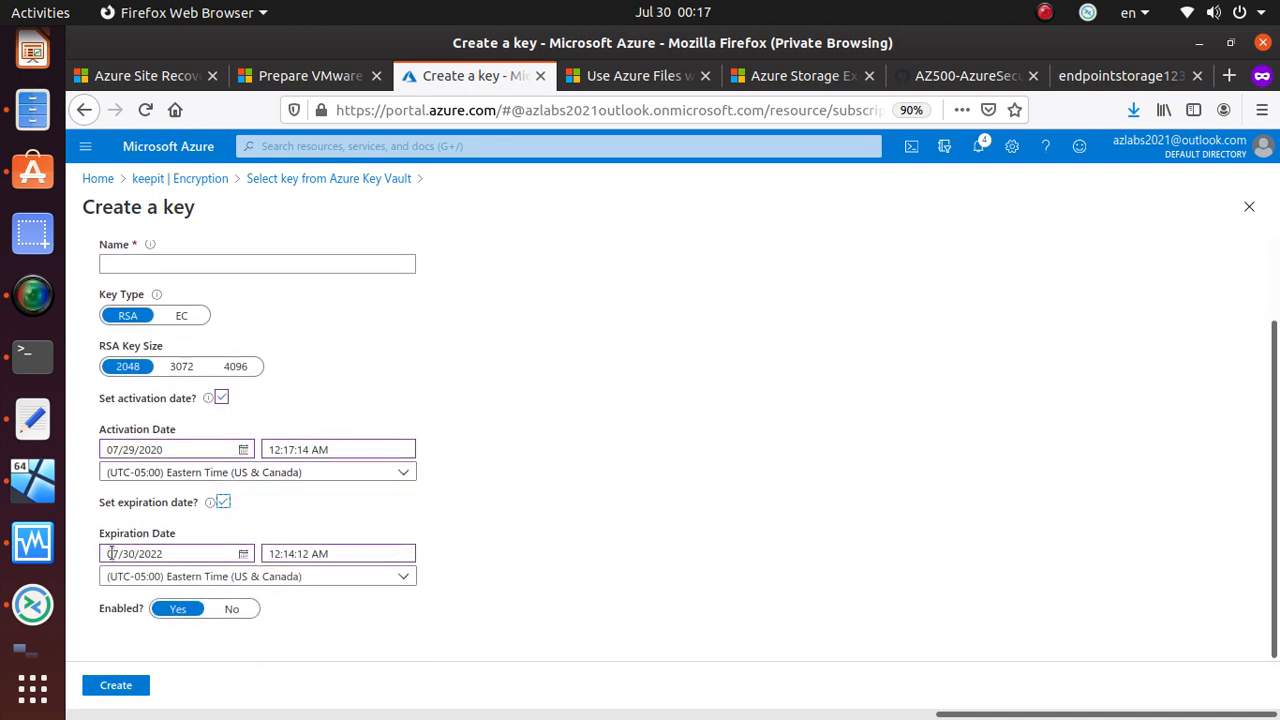
{"action": "key", "text": "BackSpace"}
{"action": "type", "text": "8"}
{"action": "scroll", "coordinate": [124, 422], "scroll_direction": "up", "scroll_amount": 2}
{"action": "scroll", "coordinate": [121, 418], "scroll_direction": "down", "scroll_amount": 2}
{"action": "scroll", "coordinate": [121, 418], "scroll_direction": "up", "scroll_amount": 2}
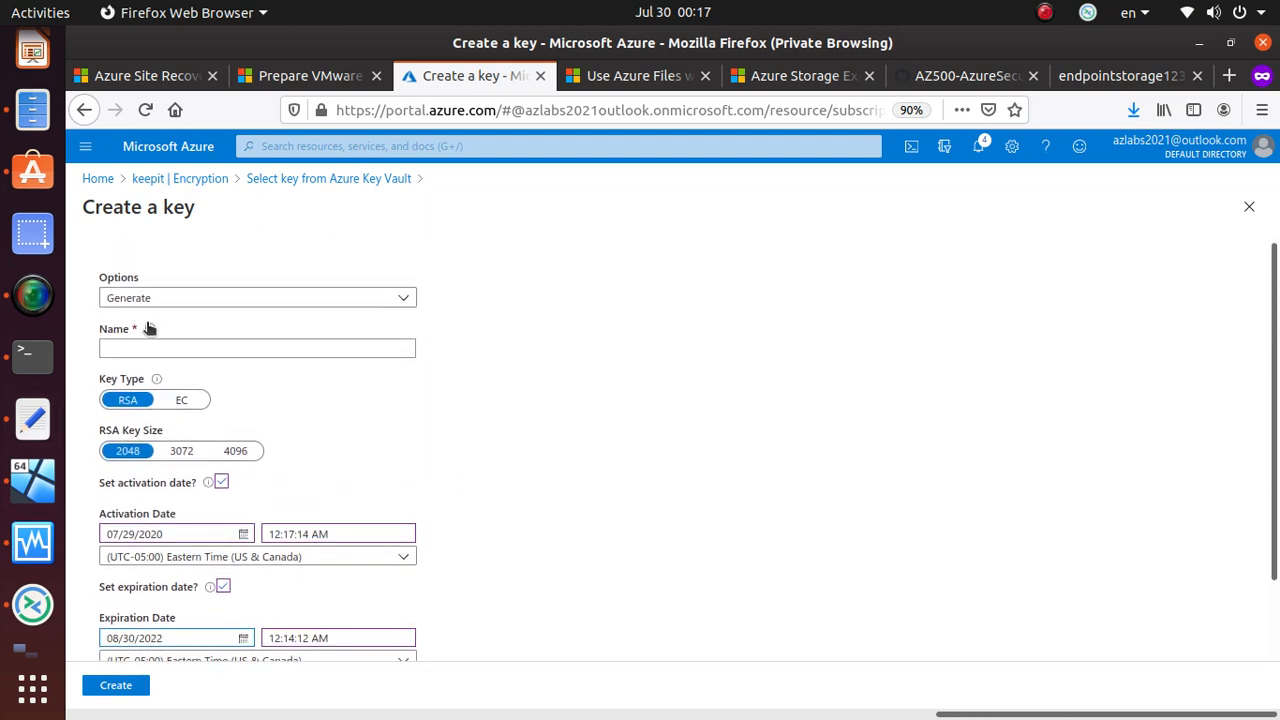
Create the RSA 2048 key under the name mysse and select it as the storage account's encryption key.
{"action": "left_click", "coordinate": [128, 348]}
{"action": "type", "text": "mysse"}
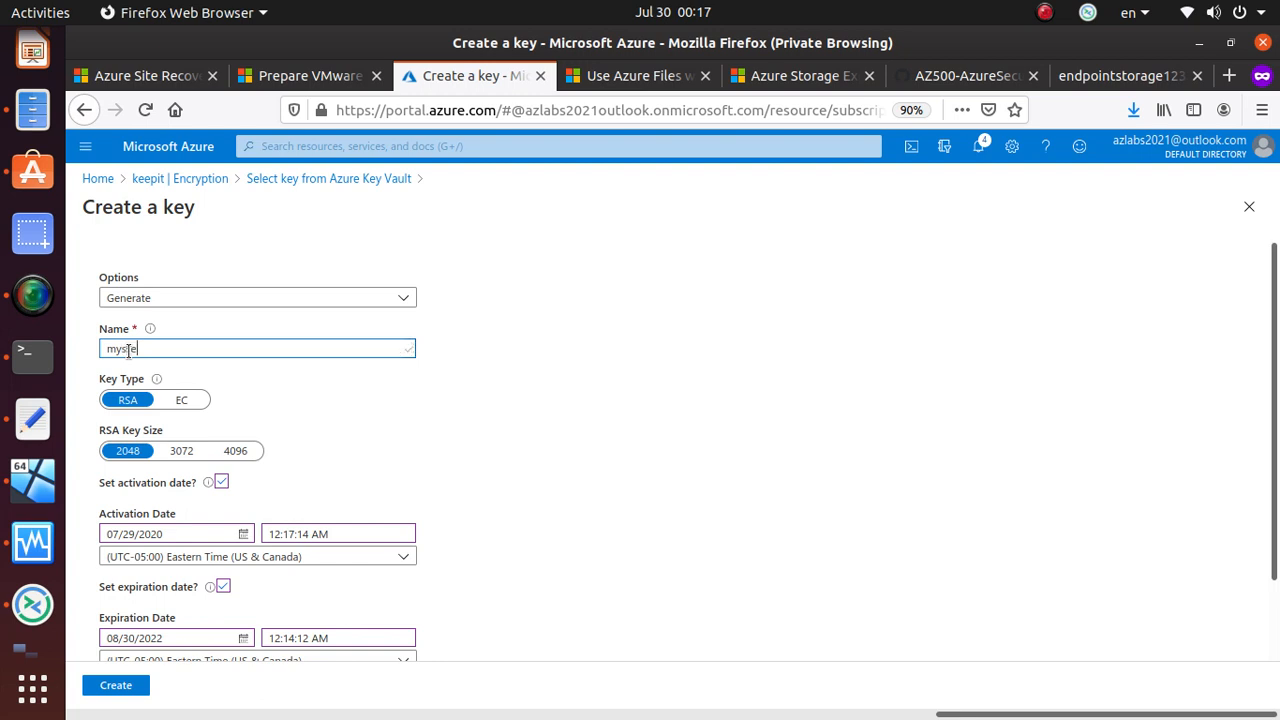
{"action": "left_click", "coordinate": [547, 483]}
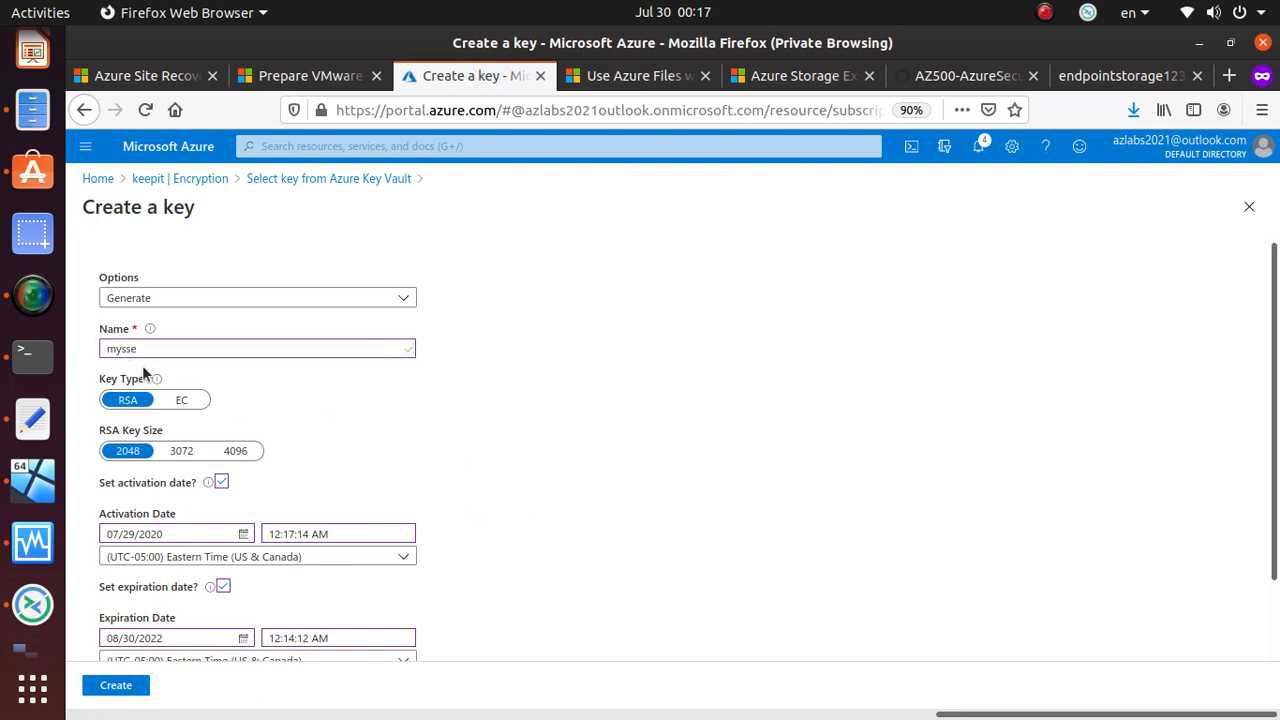
{"action": "scroll", "coordinate": [320, 530], "scroll_direction": "down", "scroll_amount": 2}
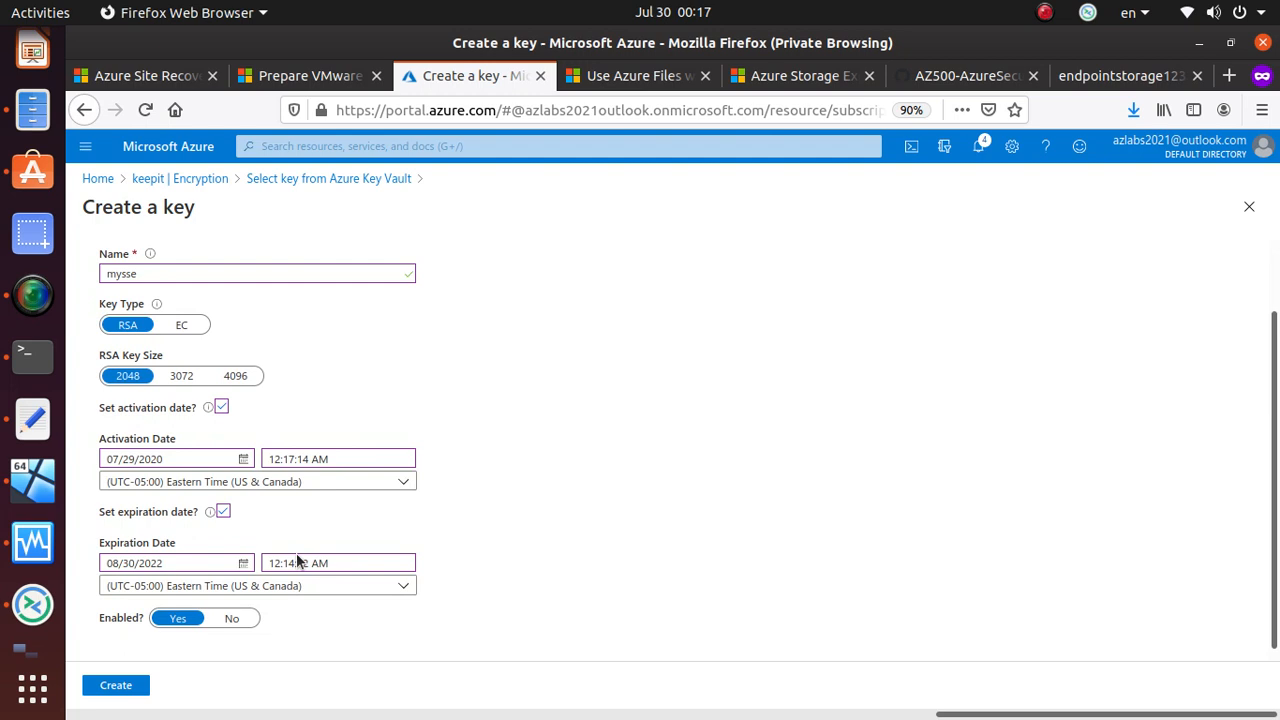
{"action": "left_click", "coordinate": [126, 686]}
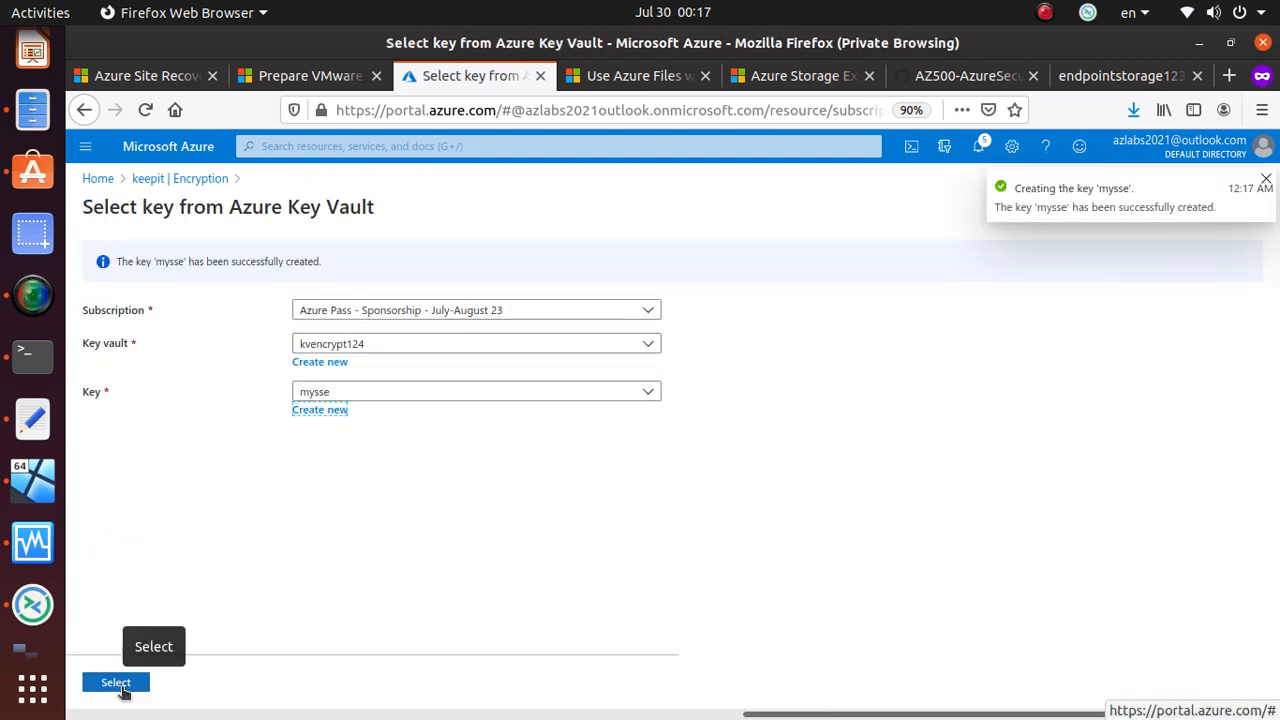
{"action": "left_click", "coordinate": [129, 686]}
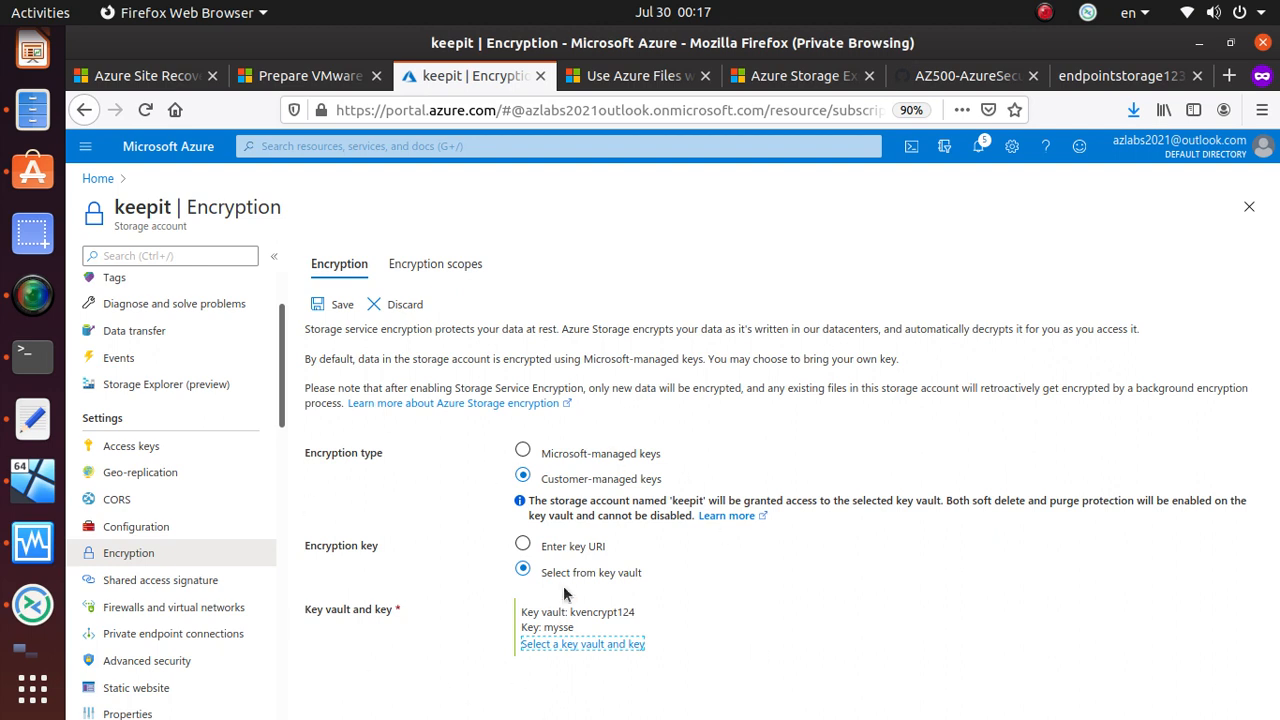
Check the chosen vault and key, save the keepit encryption settings and inspect the current key's URI.
{"action": "left_click_drag", "start_coordinate": [532, 571], "coordinate": [645, 577]}
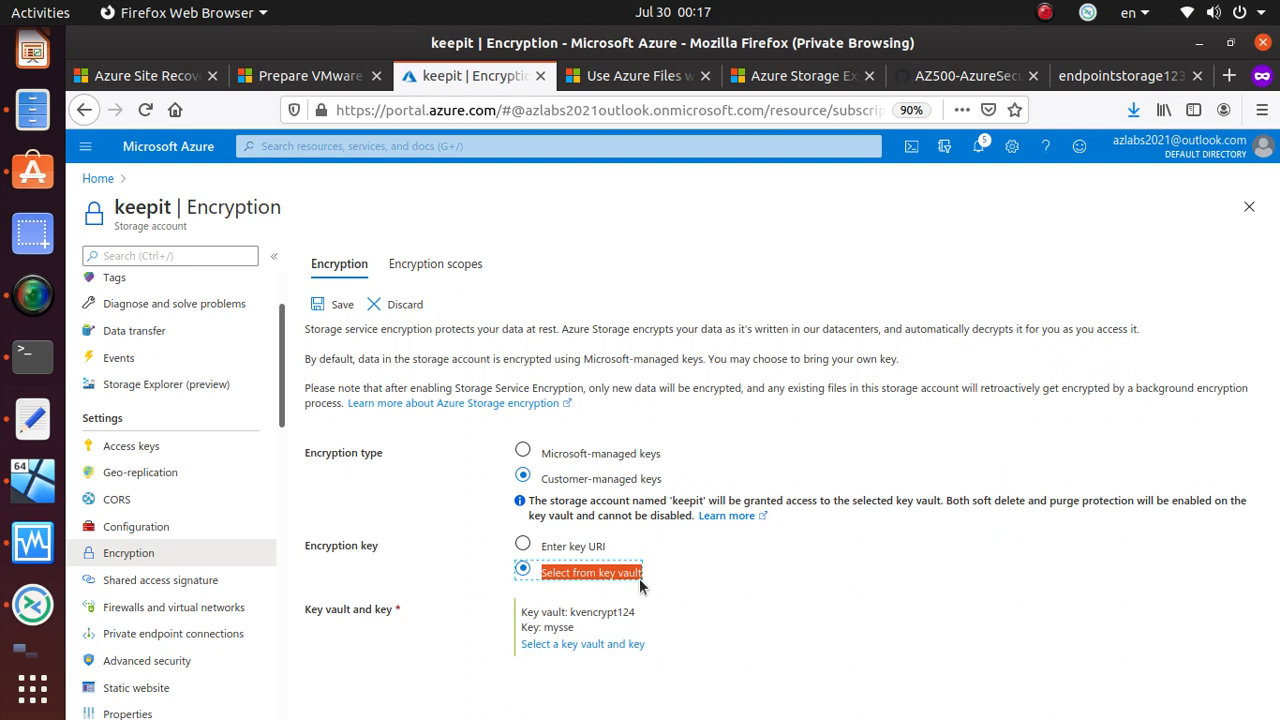
{"action": "left_click_drag", "start_coordinate": [571, 612], "coordinate": [654, 618]}
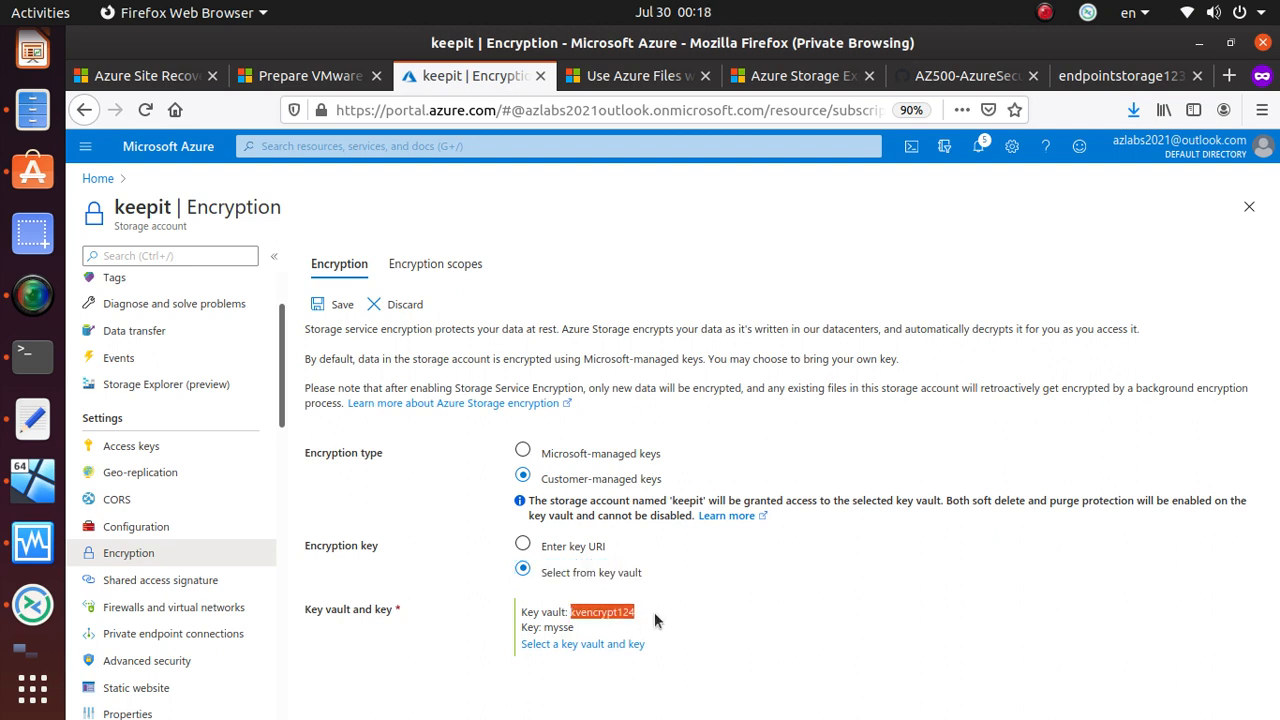
{"action": "left_click_drag", "start_coordinate": [520, 627], "coordinate": [594, 632]}
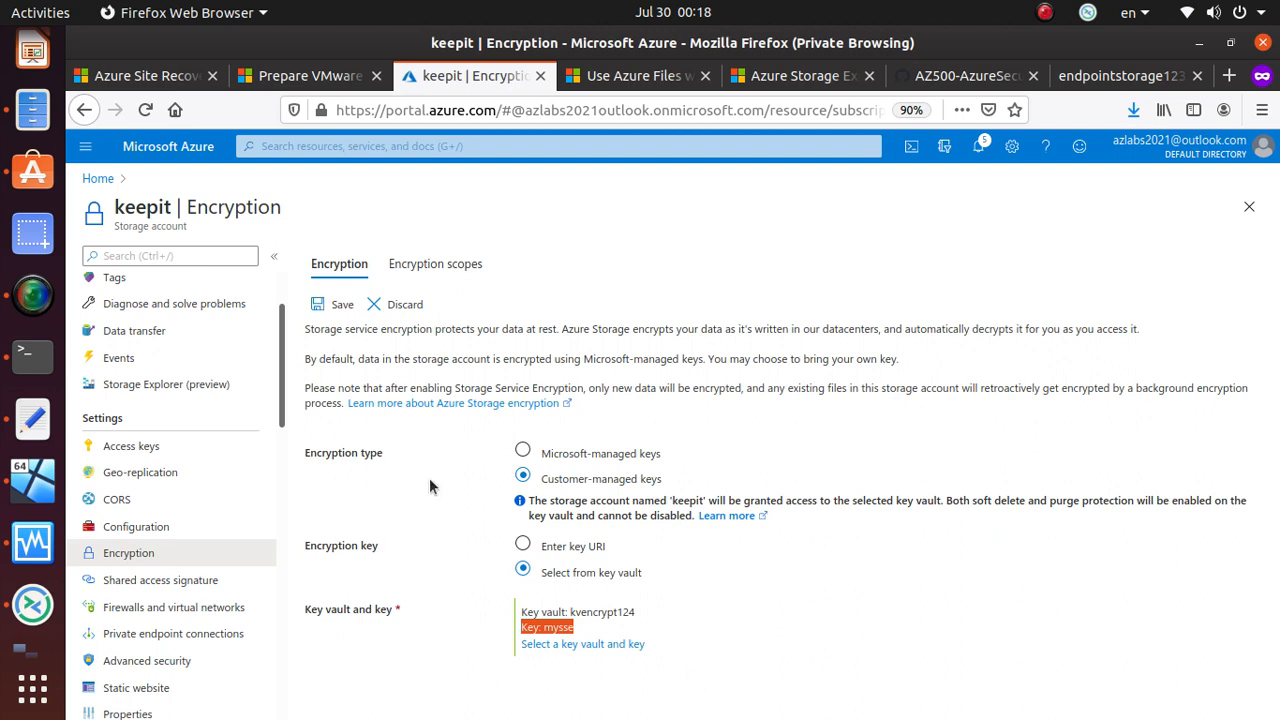
{"action": "left_click", "coordinate": [335, 306]}
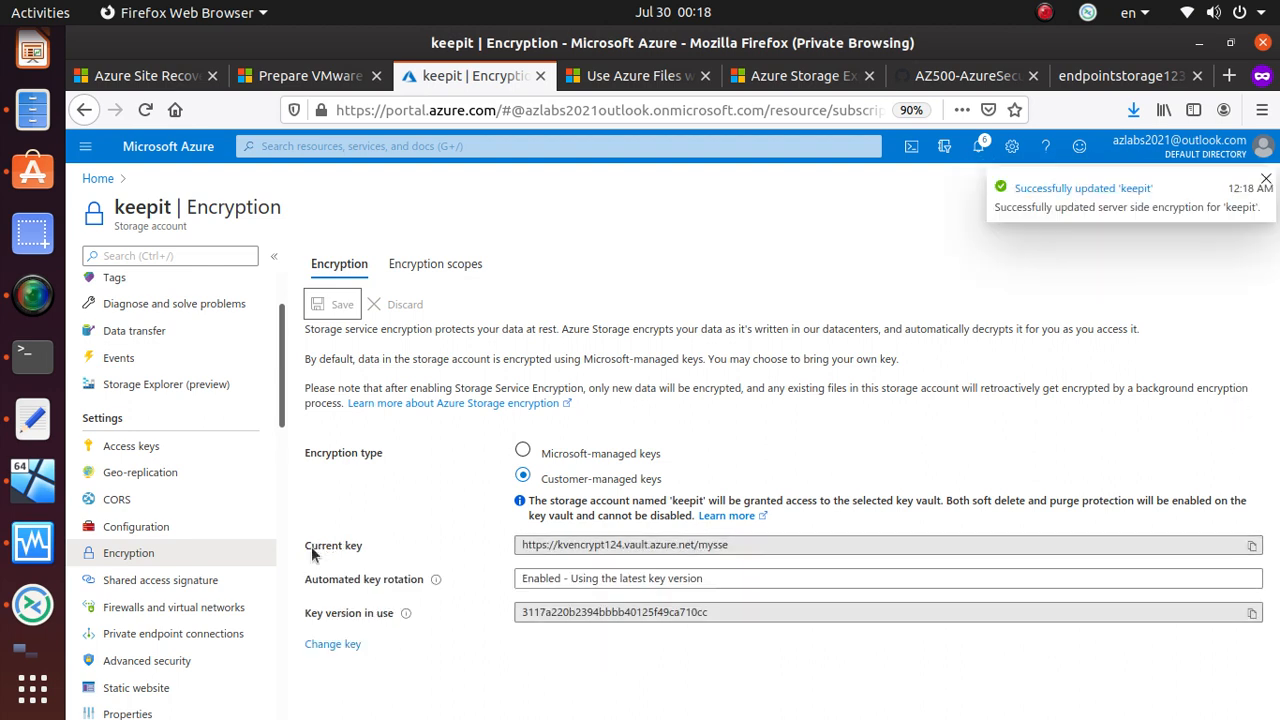
{"action": "triple_click", "coordinate": [733, 545]}
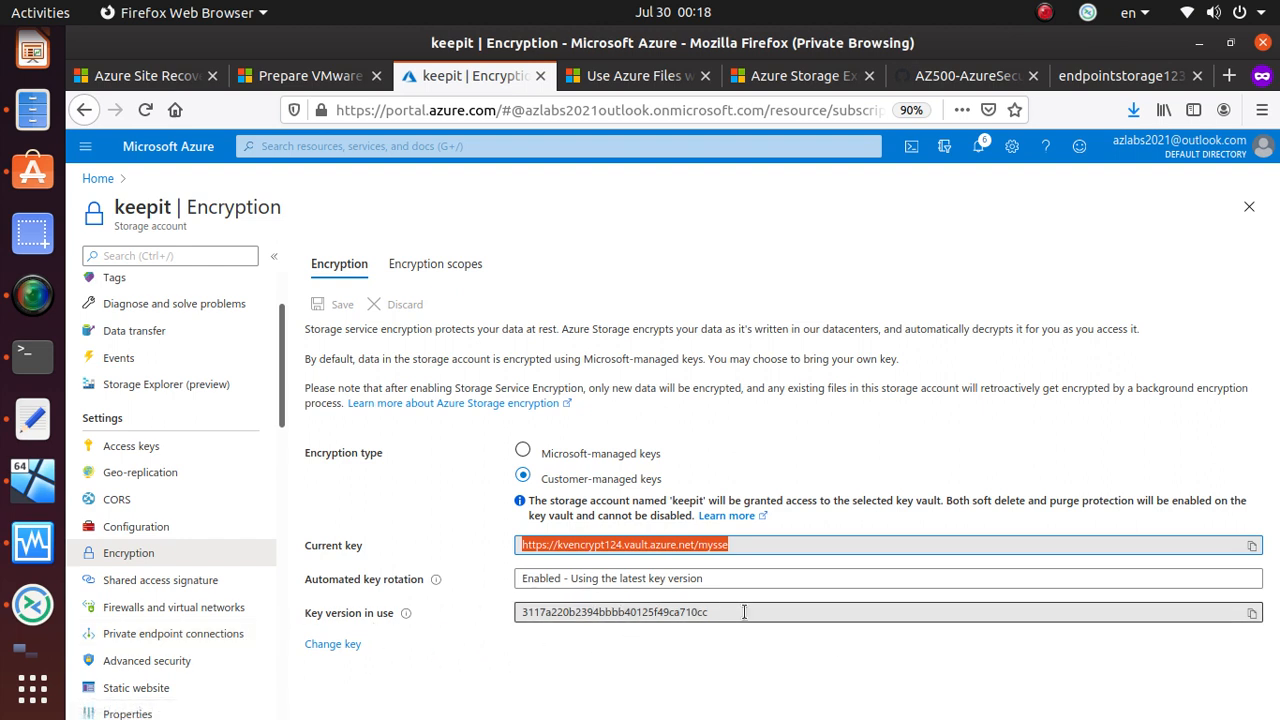
Start changing the storage account's encryption key and choose kvencrypt124 as the key vault.
{"action": "left_click", "coordinate": [333, 645]}
{"action": "scroll", "coordinate": [421, 651], "scroll_direction": "down", "scroll_amount": 2}
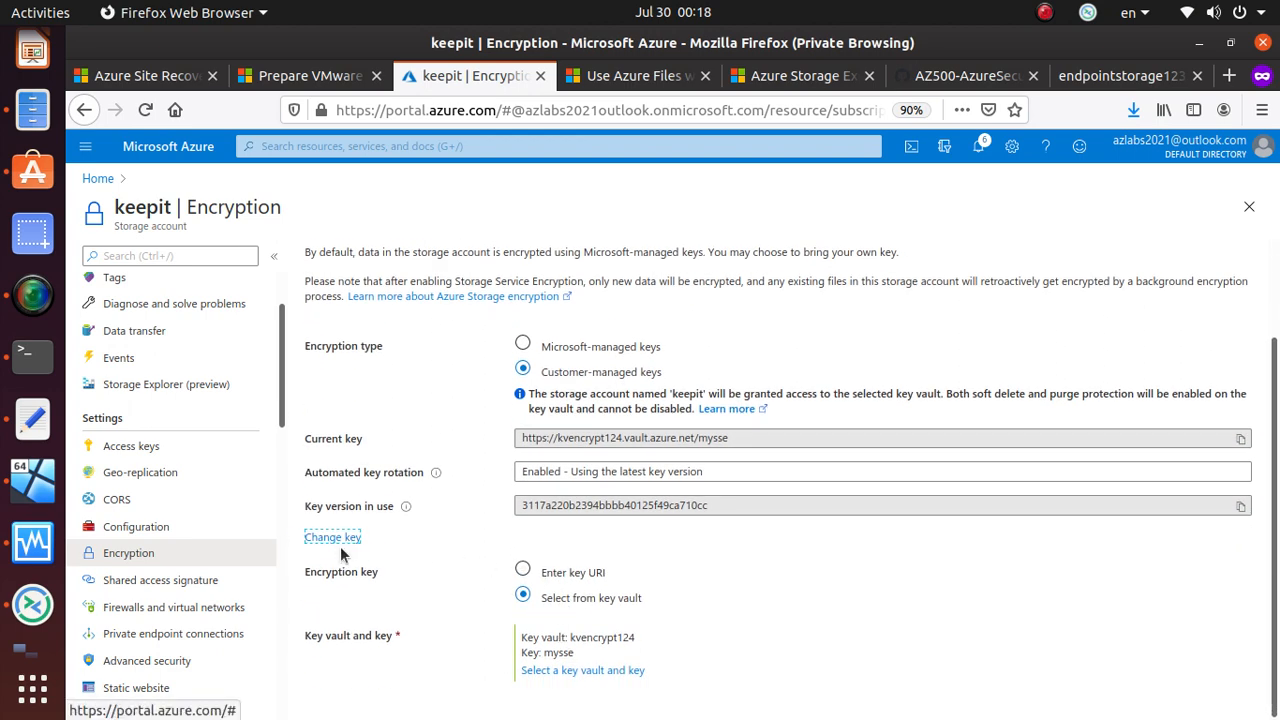
{"action": "left_click", "coordinate": [611, 677]}
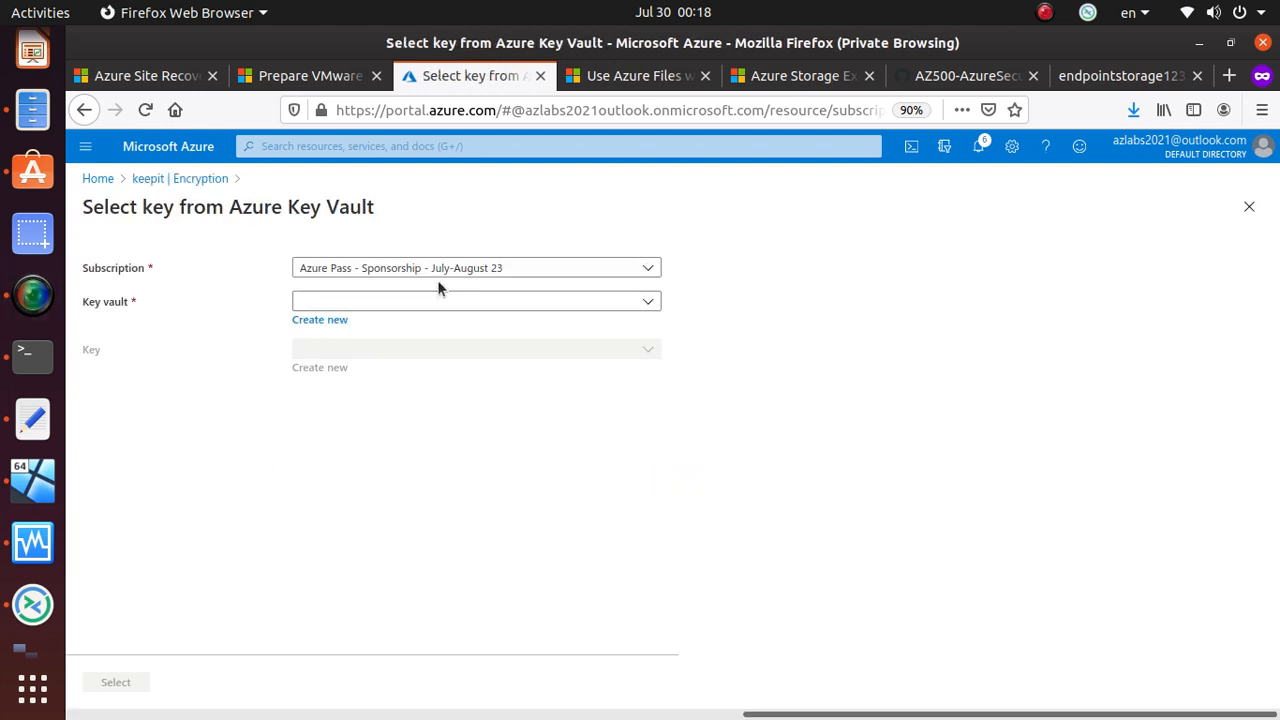
{"action": "left_click", "coordinate": [557, 305]}
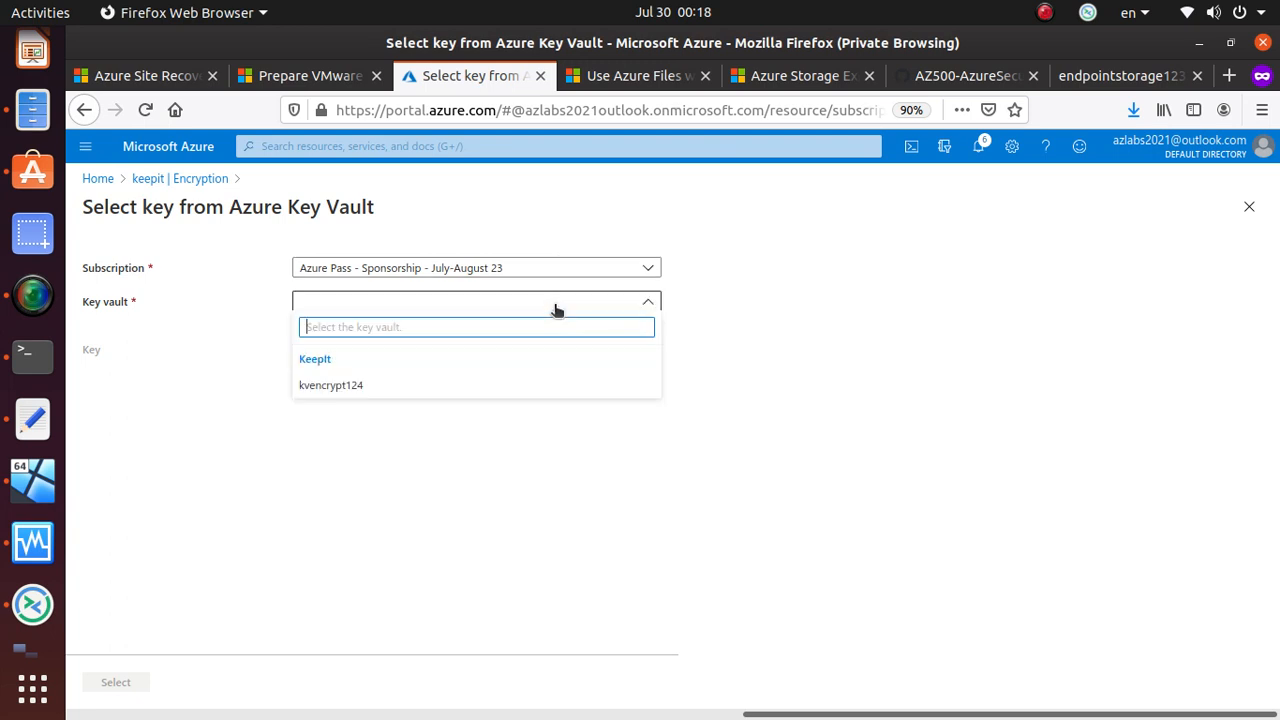
{"action": "left_click", "coordinate": [342, 388]}
Create an EC key named myeckeysse with the SECP256K1 curve in the selected vault.
{"action": "left_click", "coordinate": [338, 368]}
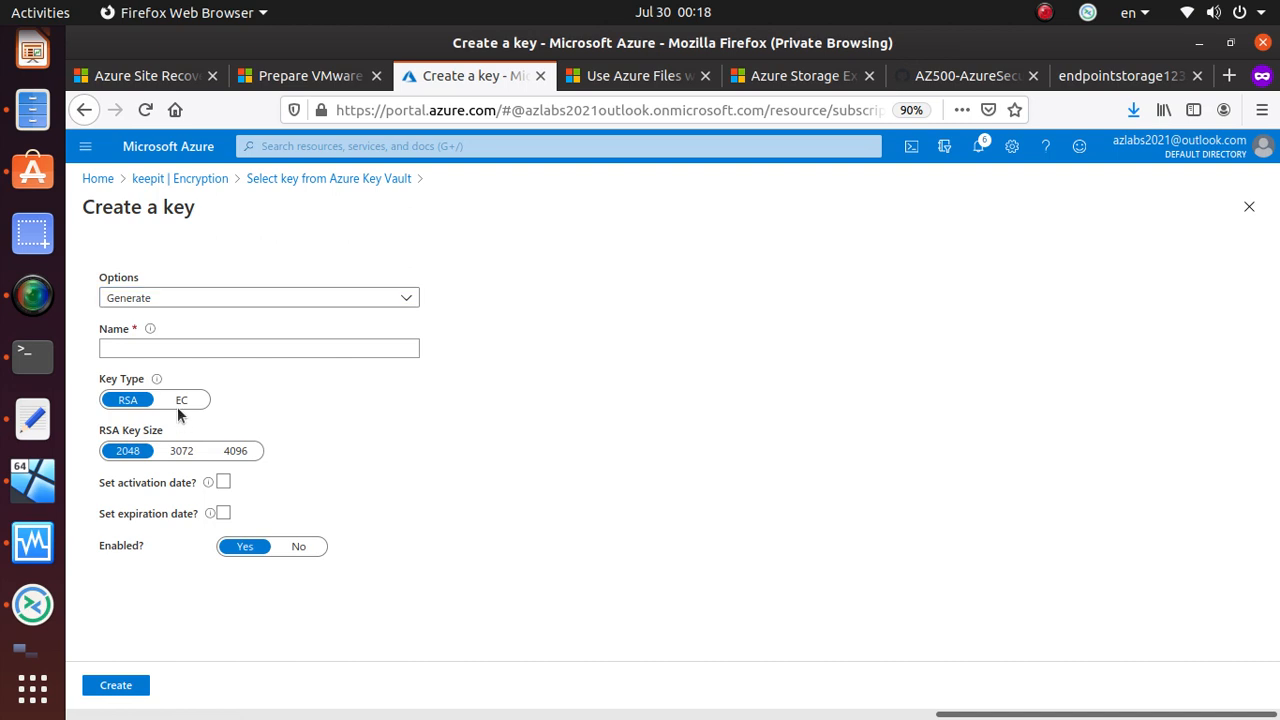
{"action": "left_click", "coordinate": [178, 402]}
{"action": "left_click", "coordinate": [174, 352]}
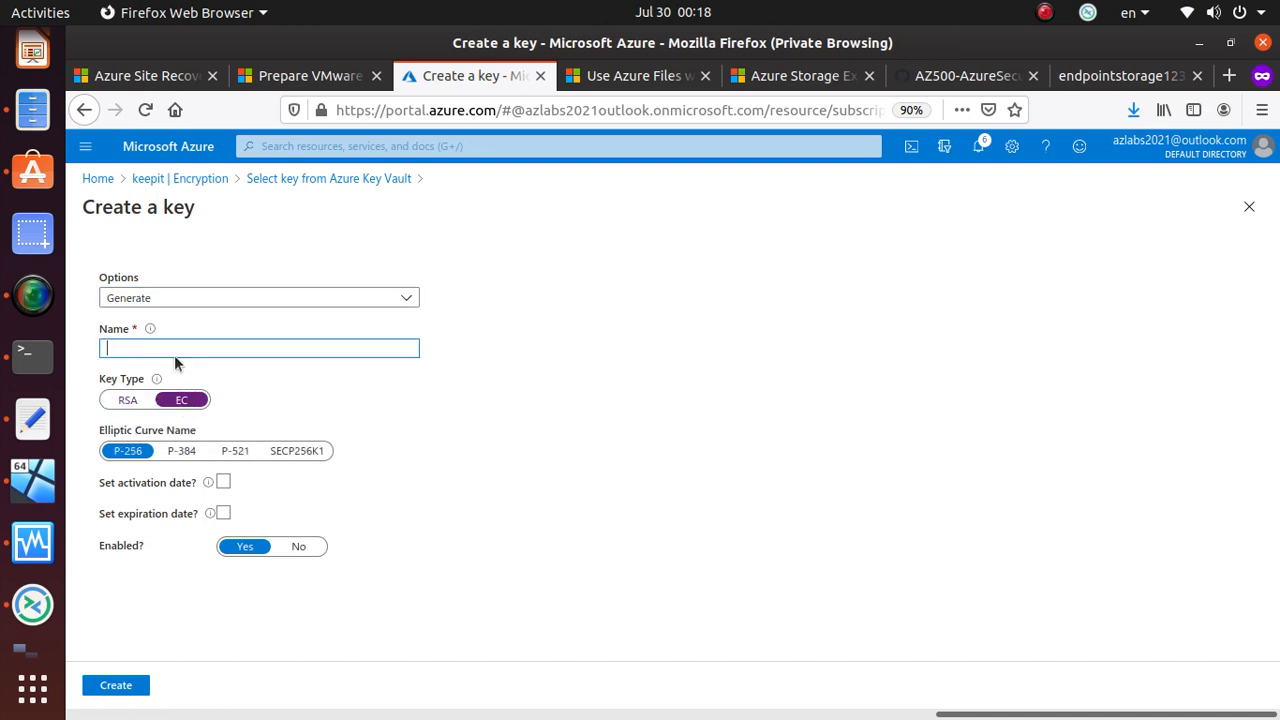
{"action": "type", "text": "myeckeysse"}
{"action": "left_click", "coordinate": [292, 451]}
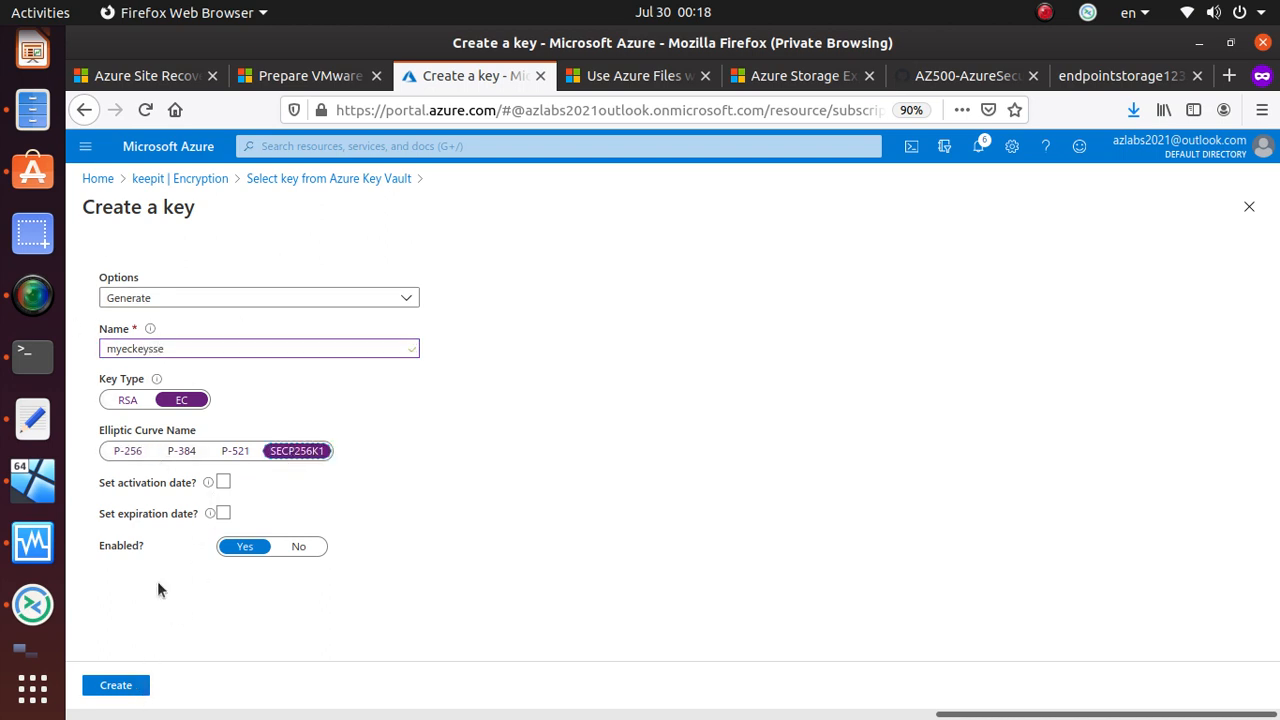
{"action": "left_click", "coordinate": [121, 688]}
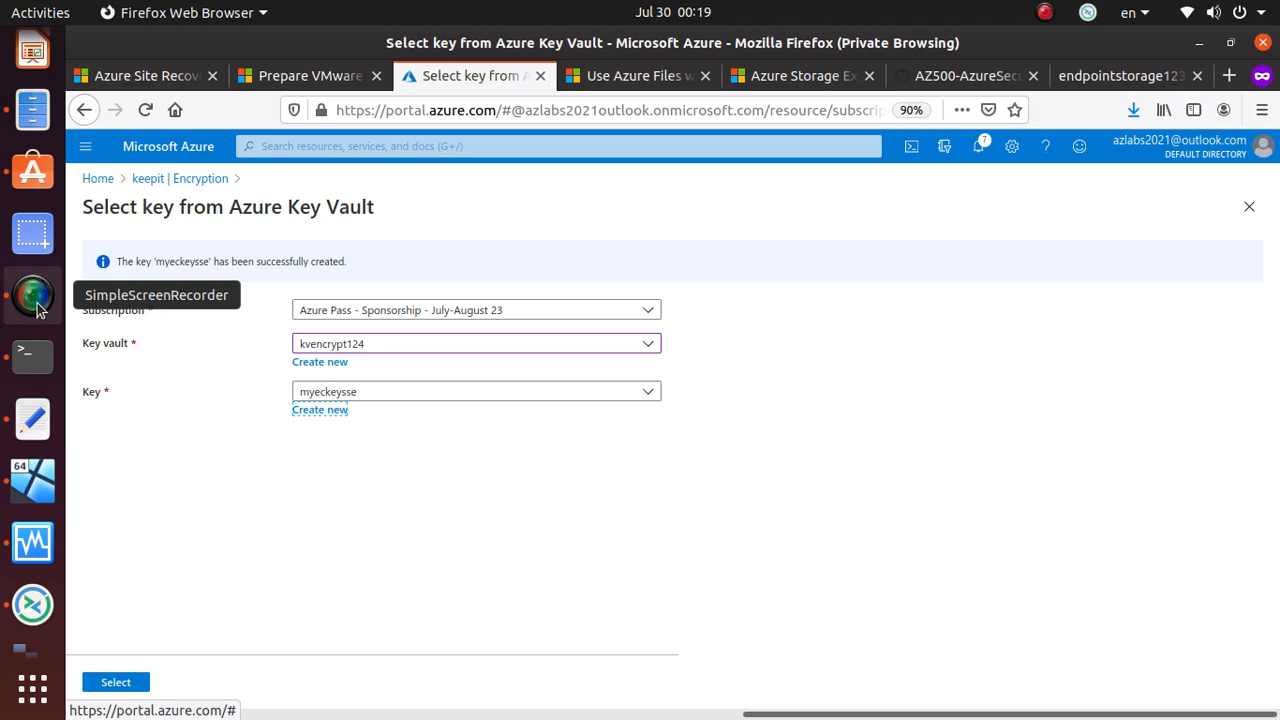
{"action": "left_click", "coordinate": [37, 309]}
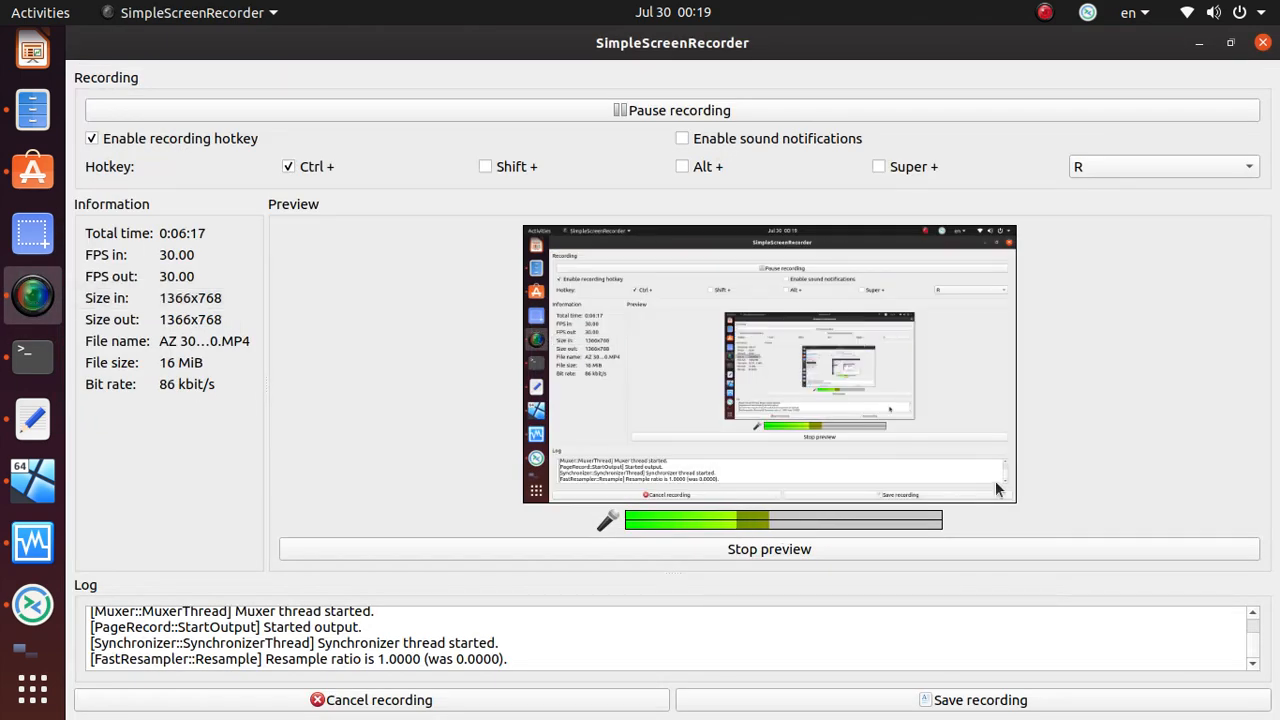